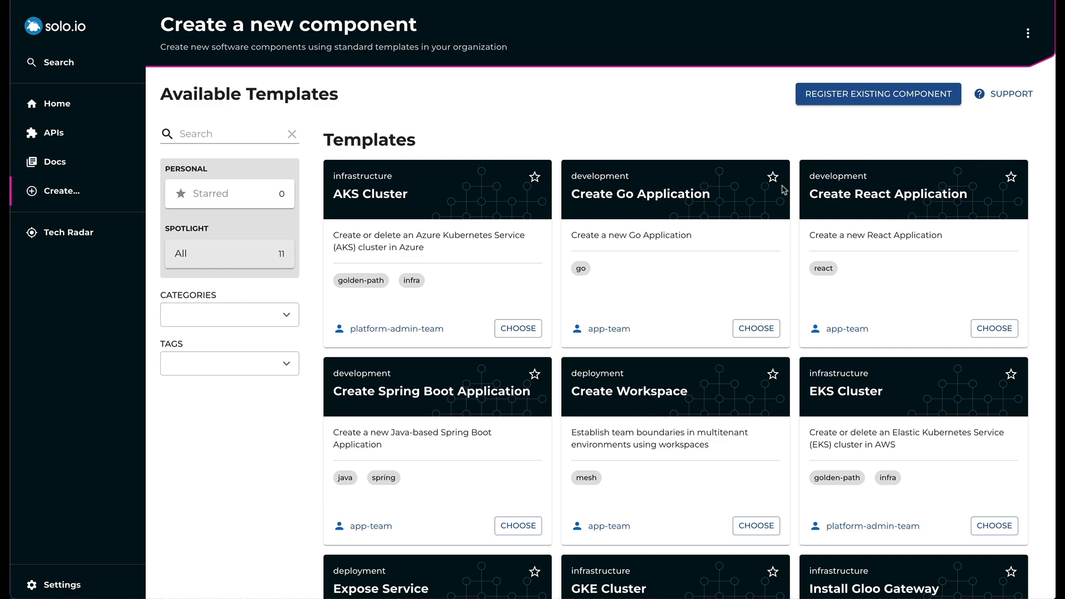
- Browse the available templates, filter them to the infrastructure category and choose the EKS Cluster template
{"action": "scroll", "coordinate": [771, 204], "scroll_direction": "down", "scroll_amount": 3}
{"action": "scroll", "coordinate": [772, 205], "scroll_direction": "down", "scroll_amount": 3}
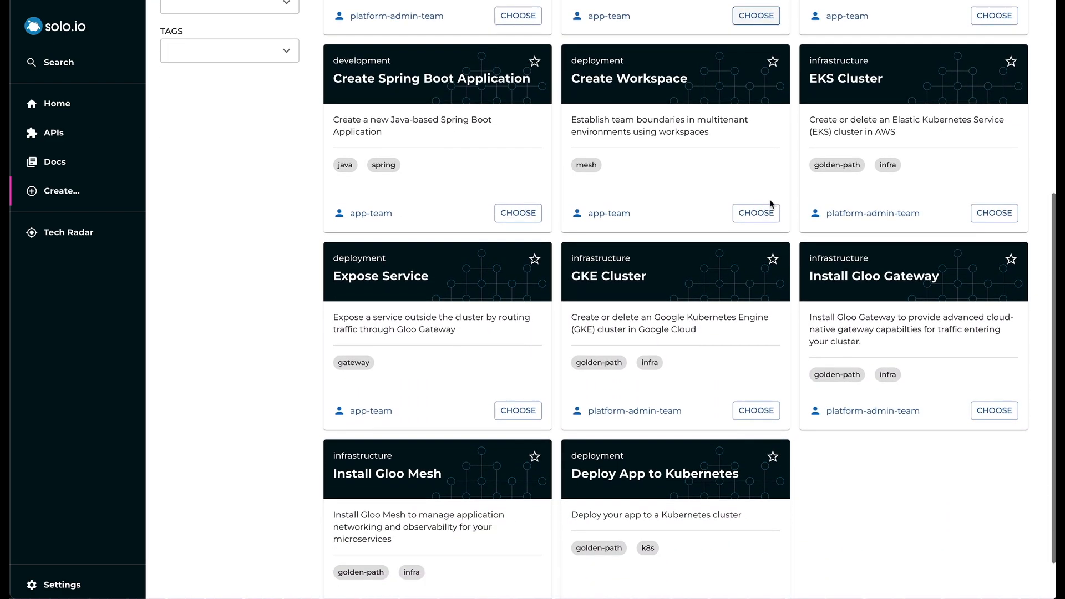
{"action": "scroll", "coordinate": [768, 204], "scroll_direction": "up", "scroll_amount": 6}
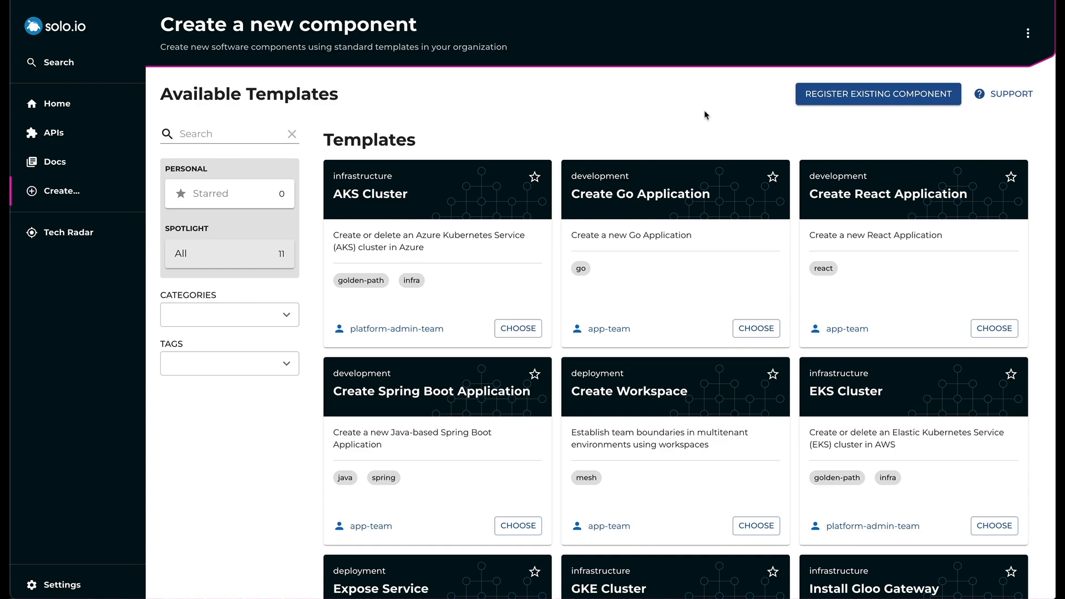
{"action": "left_click", "coordinate": [283, 315]}
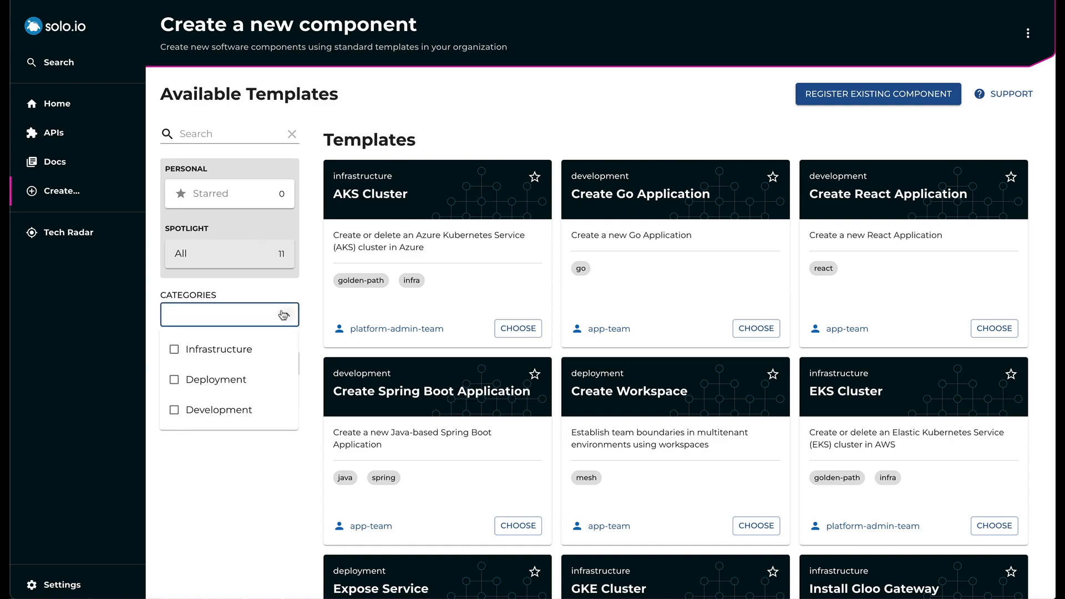
{"action": "left_click", "coordinate": [246, 349]}
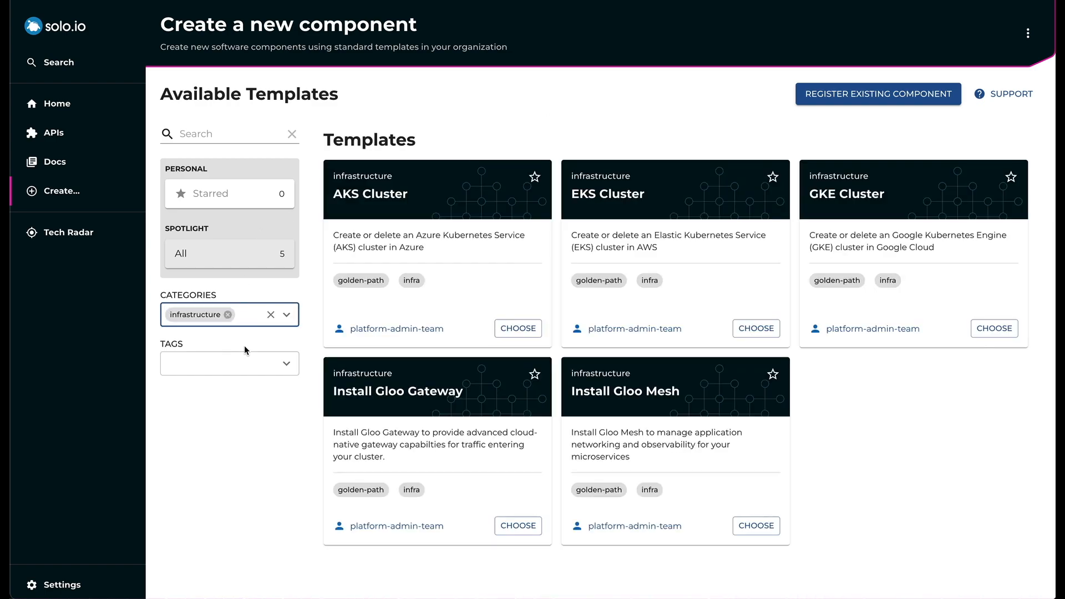
{"action": "left_click", "coordinate": [759, 329]}
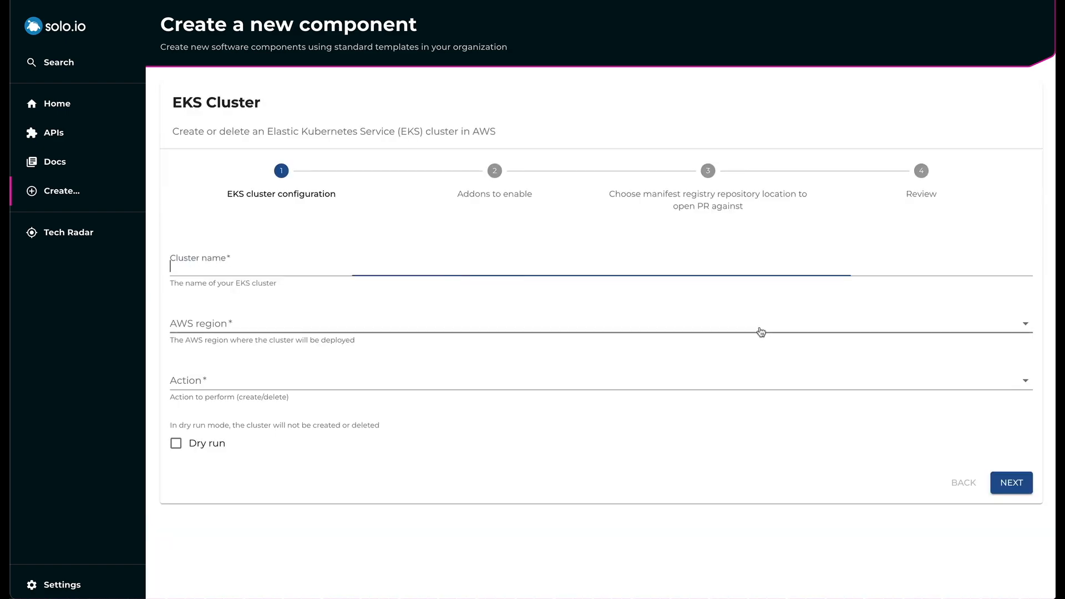
- Configure the EKS cluster with the saved name ending in b1, region us-east-1, action create and dry run enabled, and continue to the addons
{"action": "type", "text": "sh"}
{"action": "left_click", "coordinate": [267, 293]}
{"action": "left_click", "coordinate": [244, 322]}
{"action": "left_click", "coordinate": [205, 331]}
{"action": "left_click", "coordinate": [205, 381]}
{"action": "left_click", "coordinate": [197, 382]}
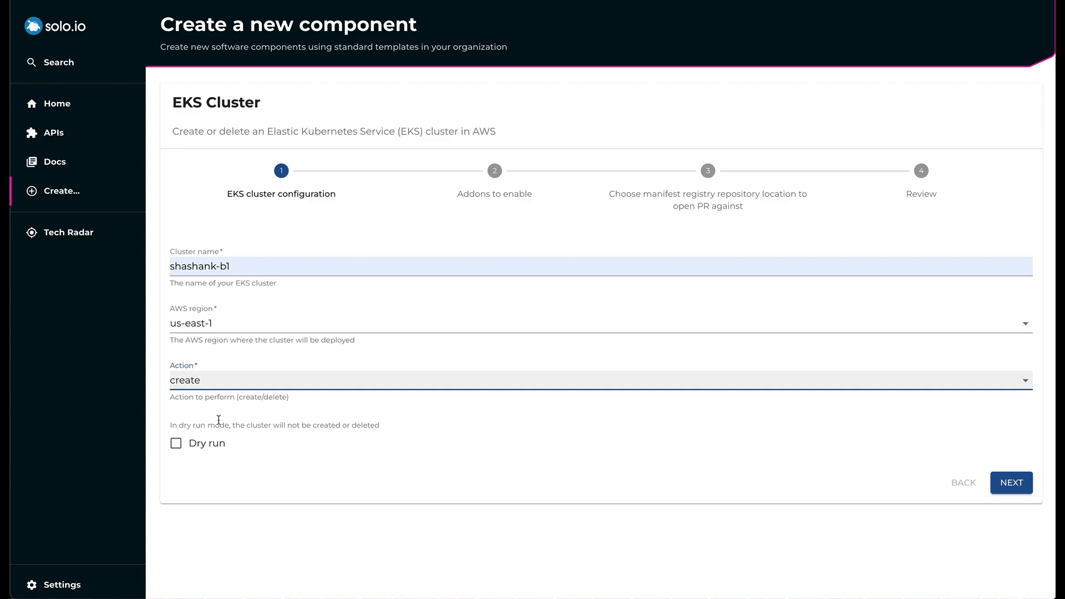
{"action": "left_click", "coordinate": [176, 443]}
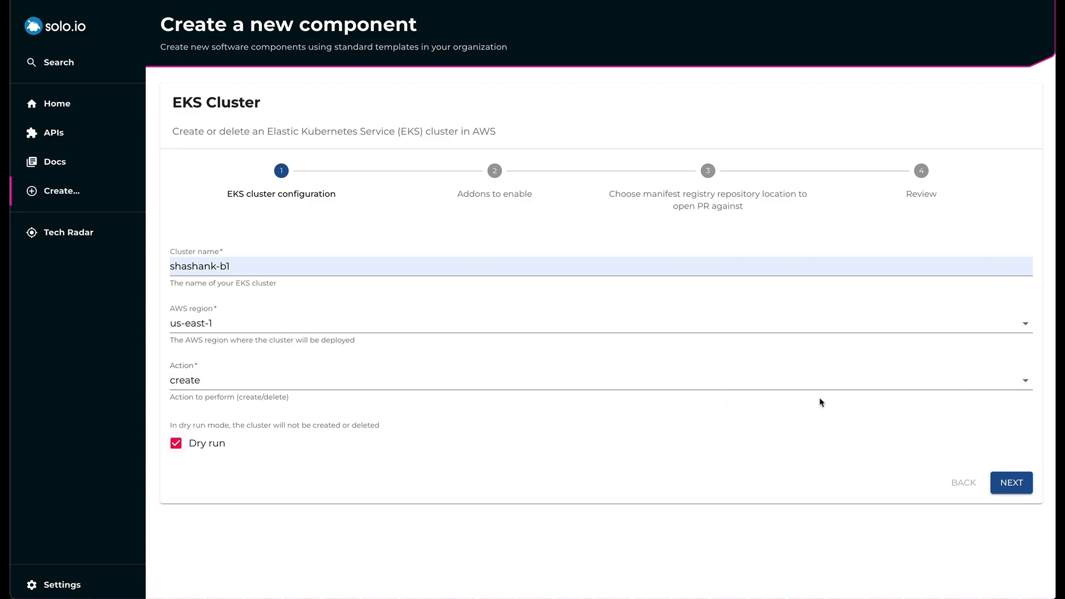
{"action": "left_click", "coordinate": [1009, 480]}
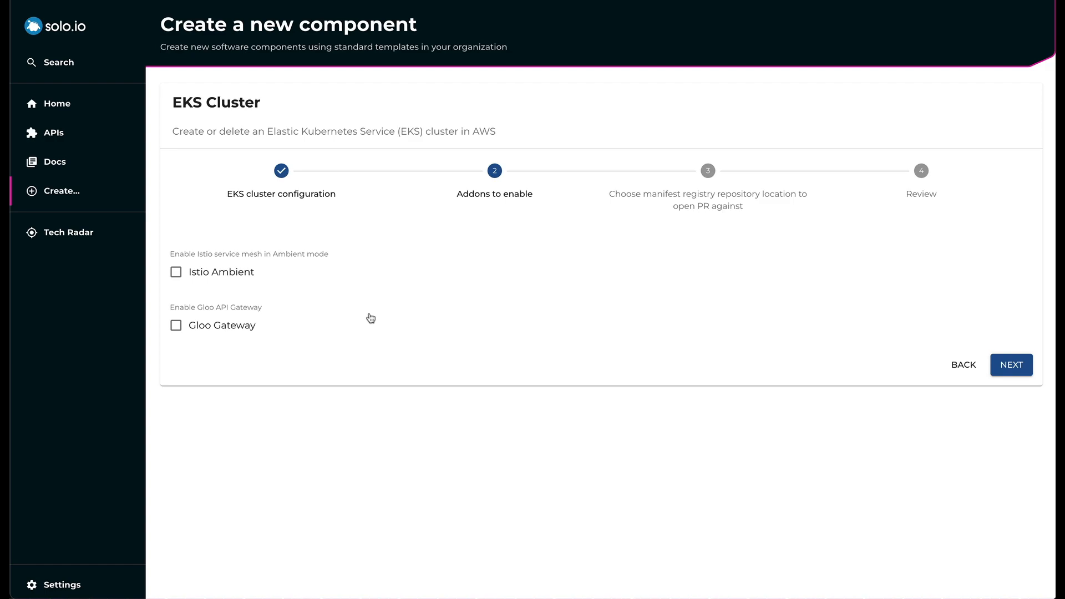
- Enable the Istio Ambient and Gloo Gateway addons for the cluster and continue to the repository location
{"action": "left_click", "coordinate": [176, 272]}
{"action": "left_click", "coordinate": [176, 325]}
{"action": "left_click", "coordinate": [1012, 366]}
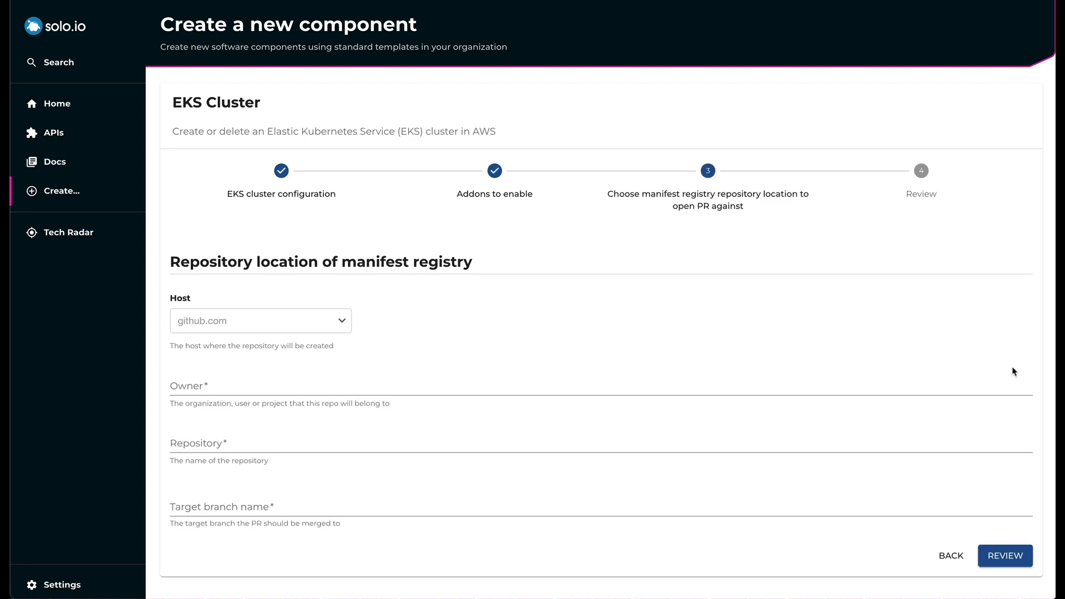
- Enter the GitHub account as owner, repository k8s-manifest-registry and target branch main, and run the reviewed template
{"action": "left_click", "coordinate": [221, 388]}
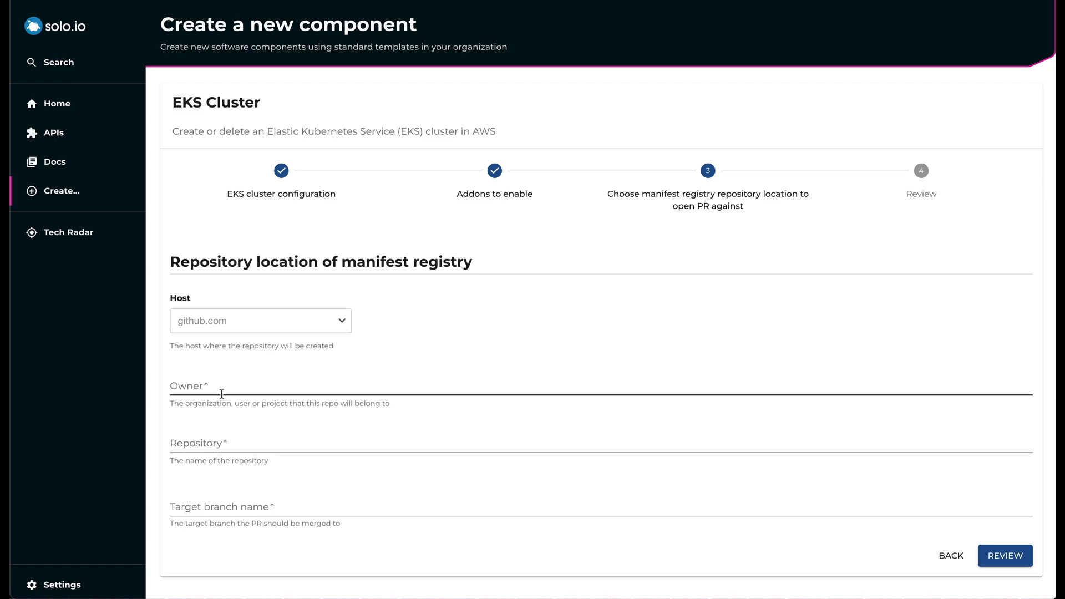
{"action": "type", "text": "kcbabo"}
{"action": "left_click", "coordinate": [222, 443]}
{"action": "type", "text": "k"}
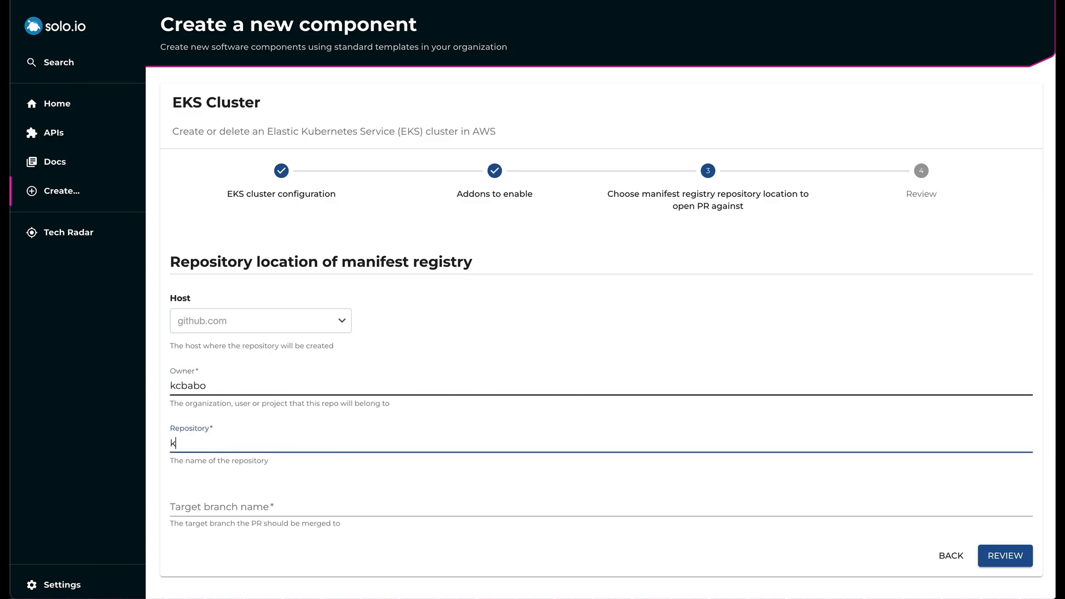
{"action": "type", "text": "8s-manifest-registry"}
{"action": "key", "text": "Tab"}
{"action": "type", "text": "main"}
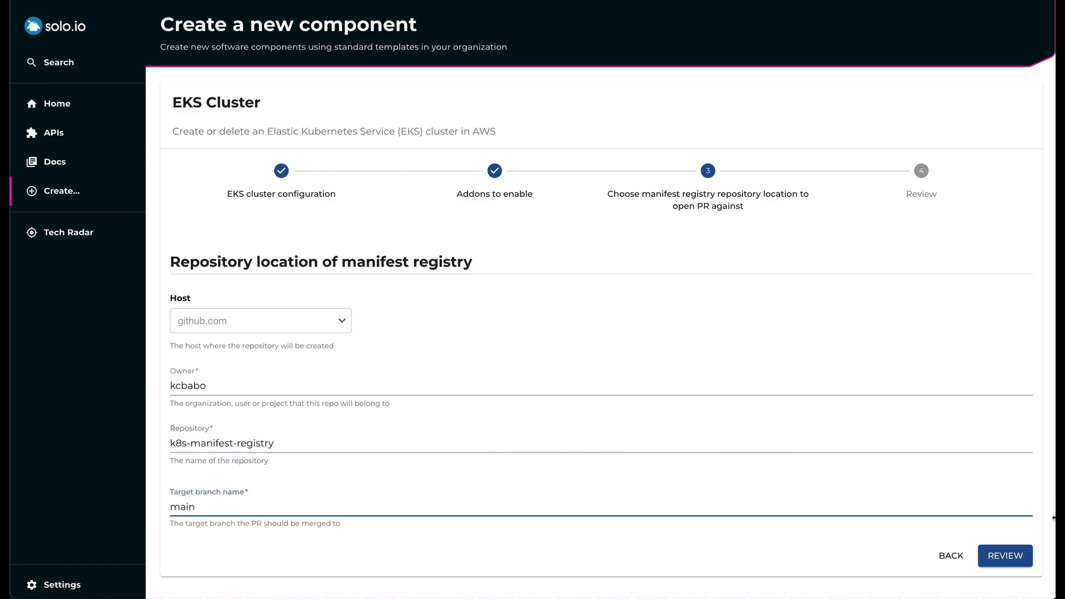
{"action": "left_click", "coordinate": [1005, 558]}
{"action": "left_click", "coordinate": [1011, 415]}
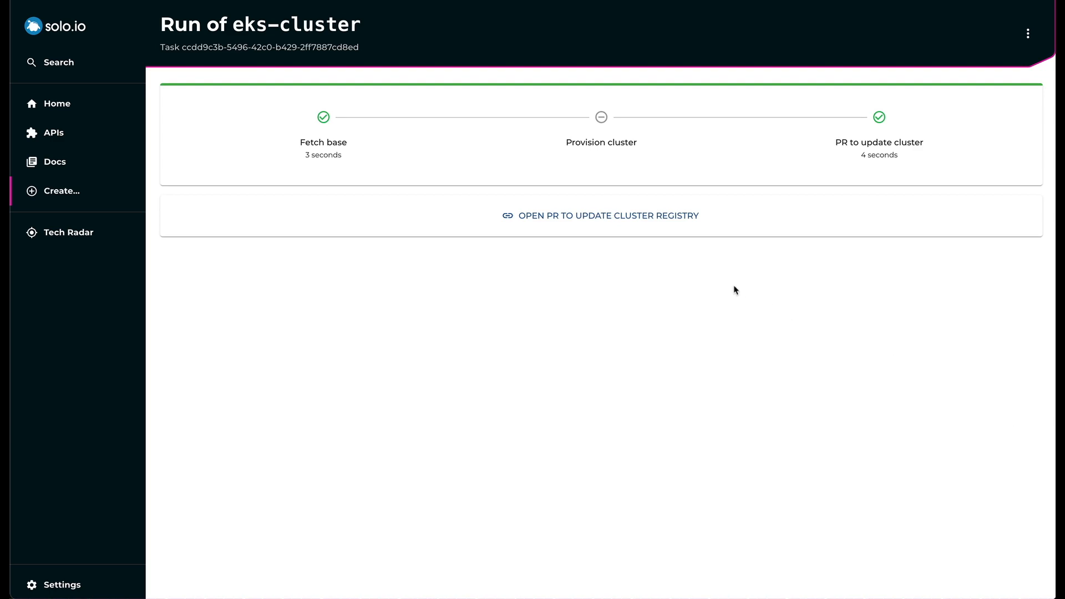
- Open the pull request that updates the cluster registry and examine its changed files
{"action": "left_click", "coordinate": [611, 224]}
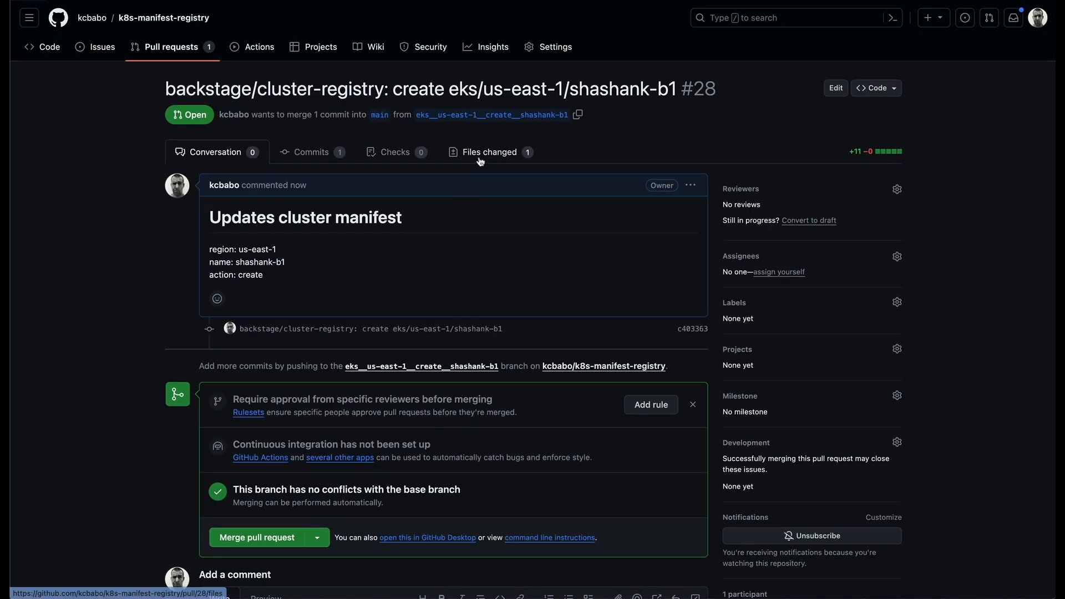
{"action": "left_click", "coordinate": [481, 160]}
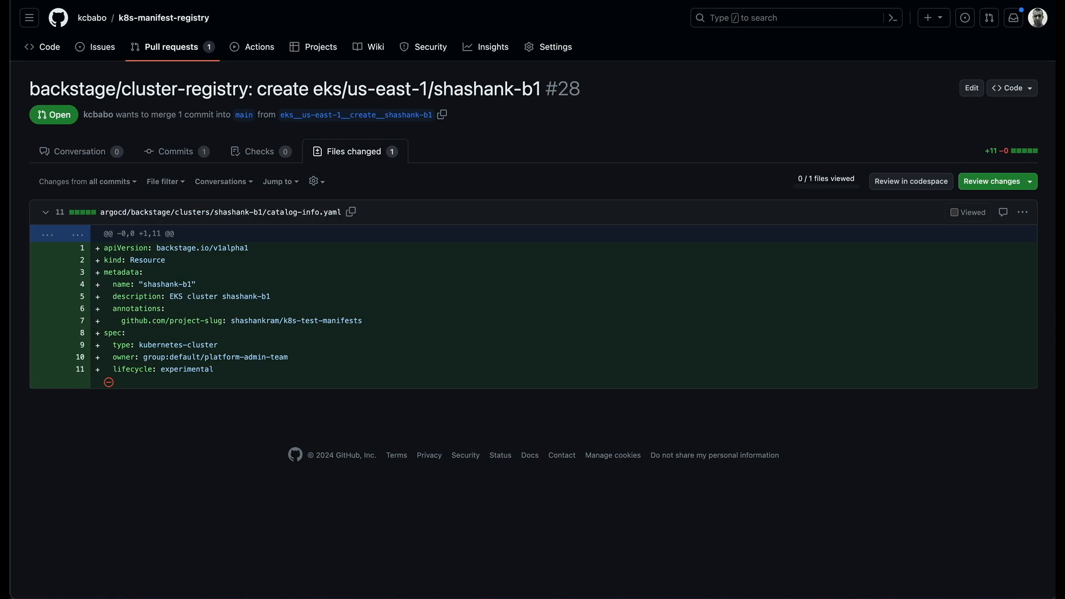
{"action": "key", "text": "alt+Left"}
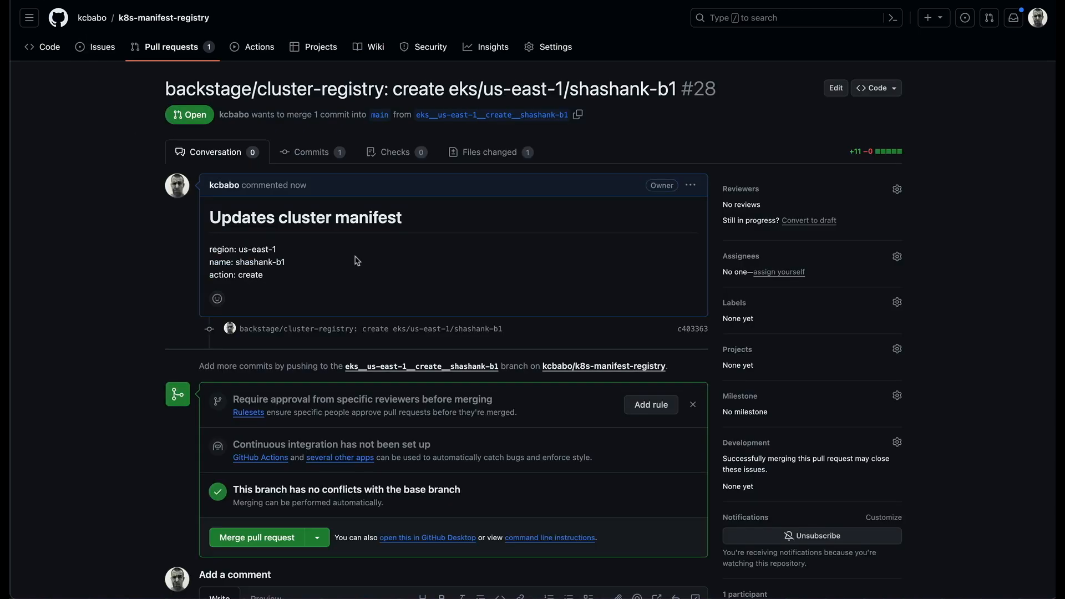
- Merge the cluster manifest pull request into main and delete its source branch
{"action": "left_click", "coordinate": [264, 540]}
{"action": "left_click", "coordinate": [265, 491]}
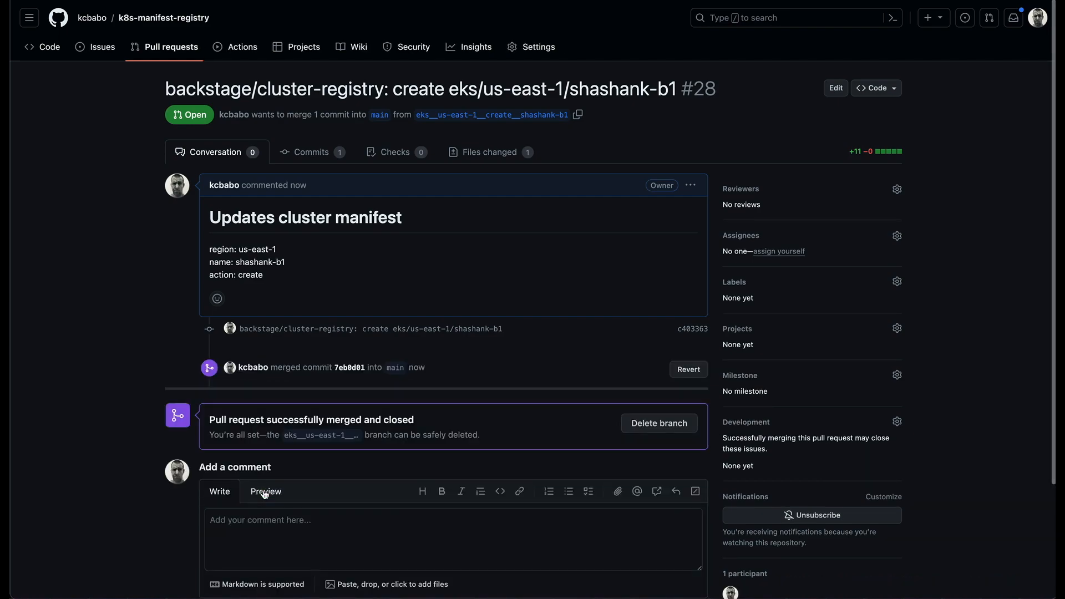
{"action": "left_click", "coordinate": [666, 427]}
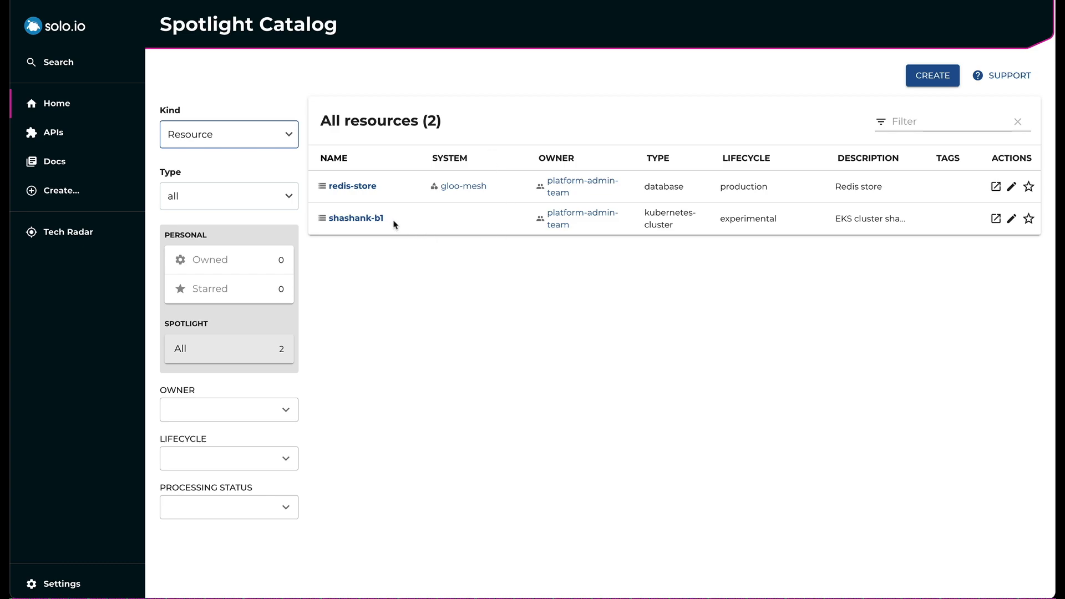
- List the catalog entries of kind Component and open the gloo-gateway component
{"action": "left_click", "coordinate": [277, 135]}
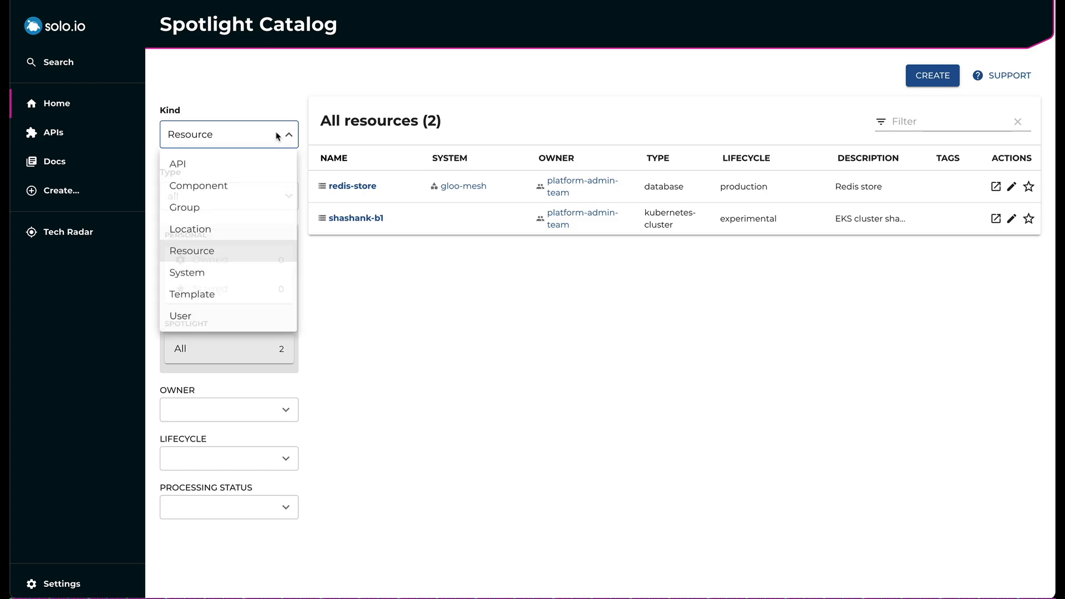
{"action": "left_click", "coordinate": [250, 184]}
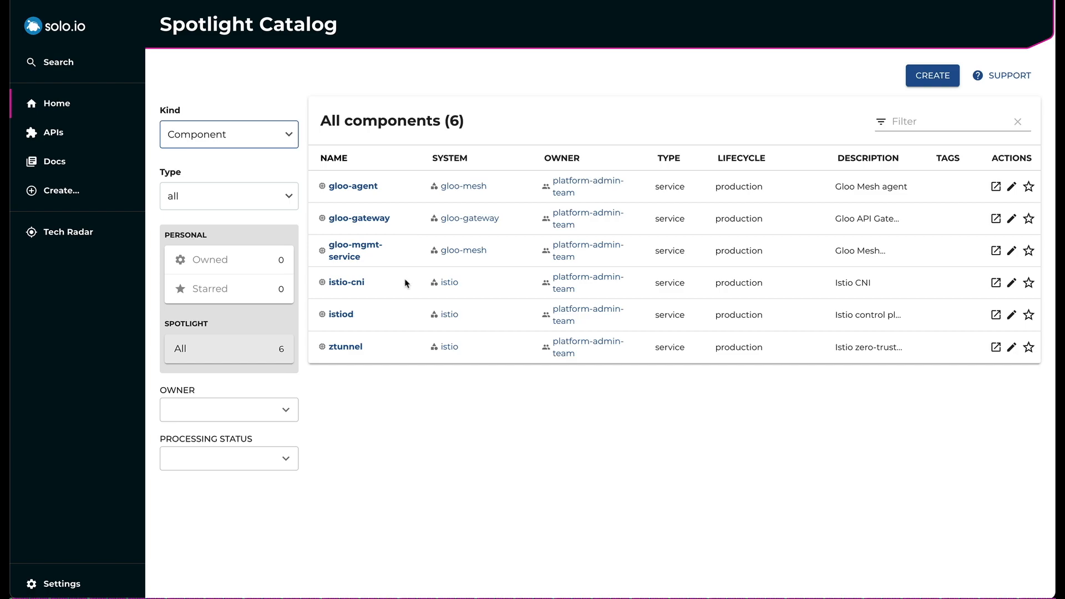
{"action": "left_click", "coordinate": [377, 220]}
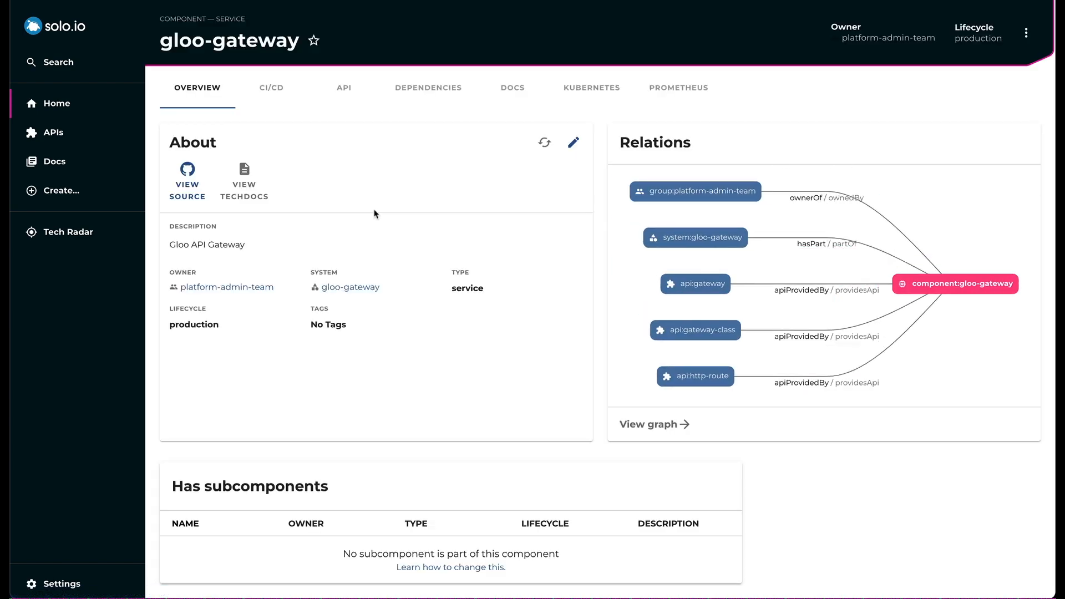
- Examine the OpenAPI definition of the gateway API among the APIs provided by gloo-gateway
{"action": "left_click", "coordinate": [343, 87]}
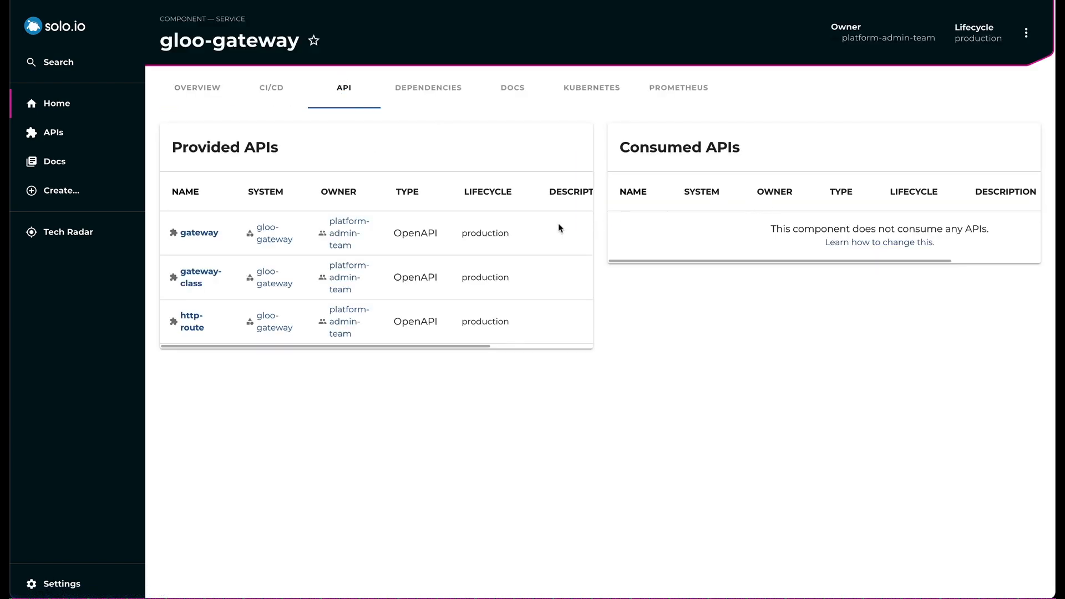
{"action": "scroll", "coordinate": [527, 233], "scroll_direction": "right", "scroll_amount": 5}
{"action": "left_click", "coordinate": [527, 234]}
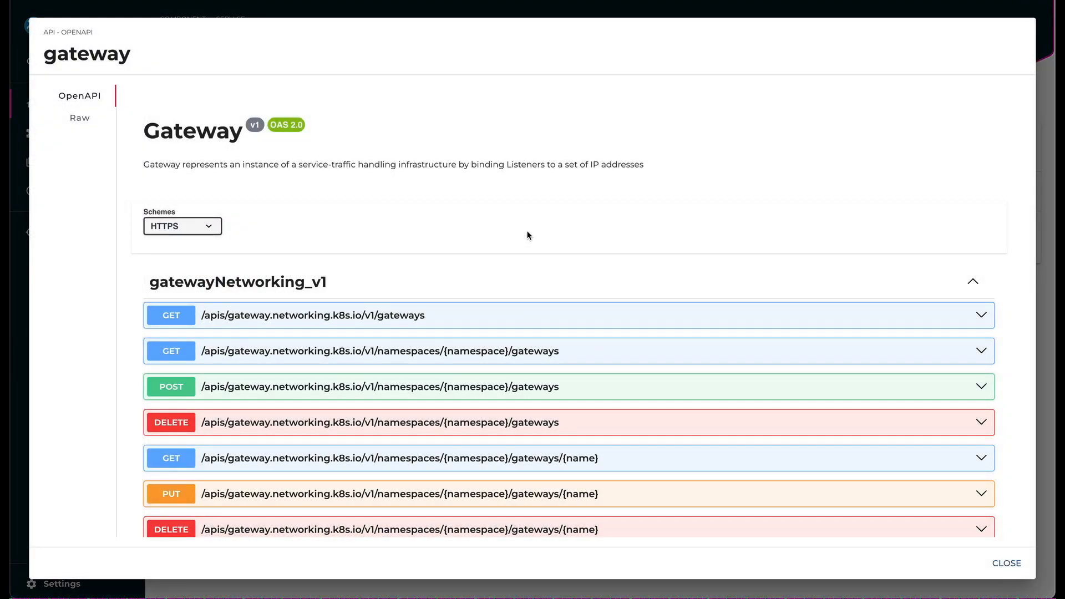
{"action": "scroll", "coordinate": [953, 164], "scroll_direction": "down", "scroll_amount": 5}
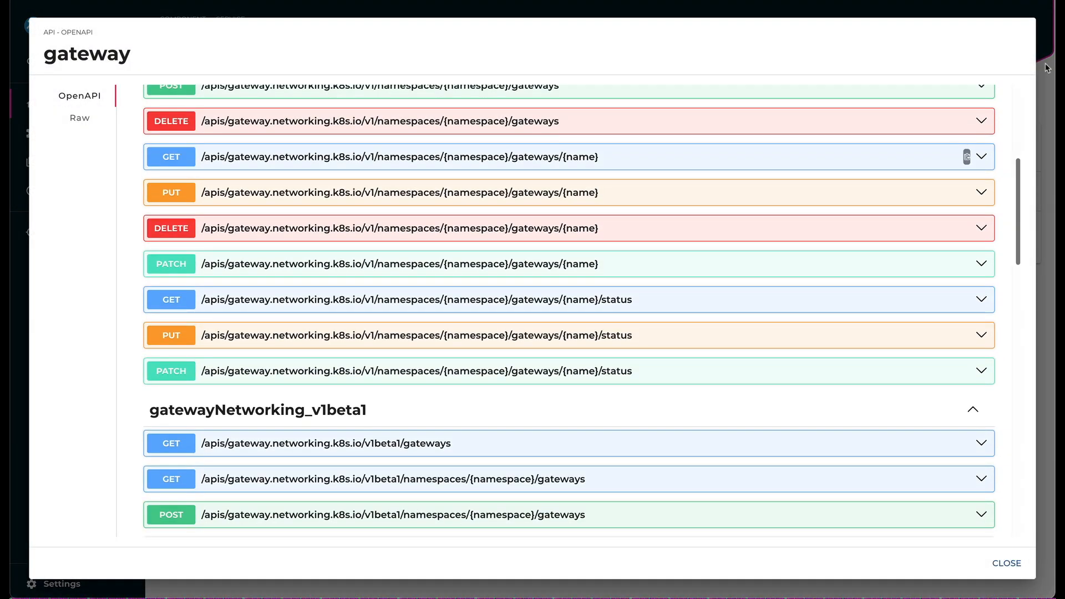
{"action": "left_click", "coordinate": [1047, 68]}
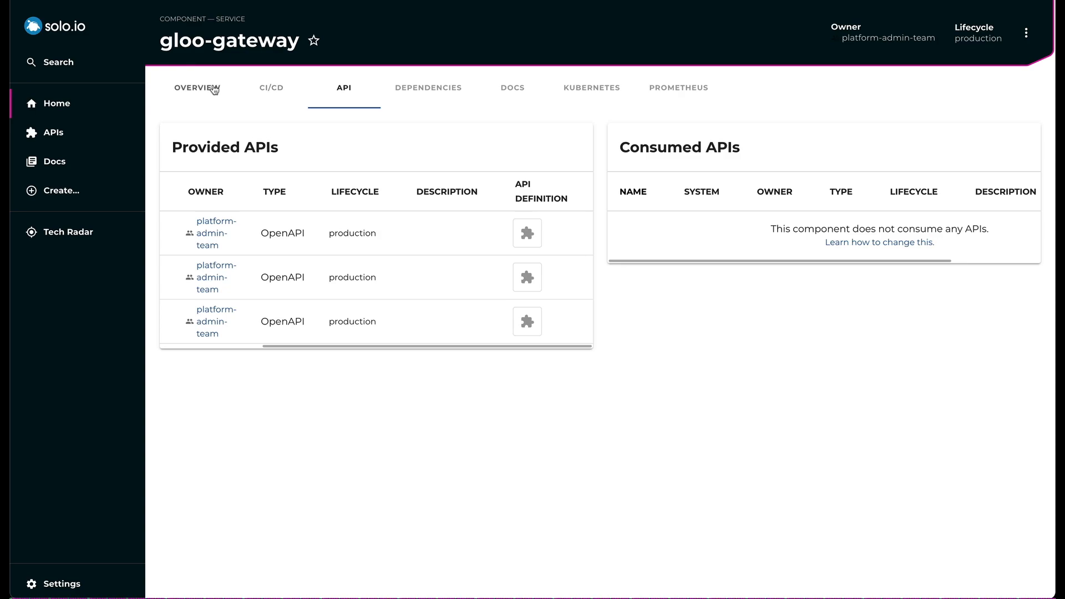
- Open the istiod component from the catalog and examine its Istio Control Plane Dashboard in Grafana
{"action": "left_click", "coordinate": [74, 102]}
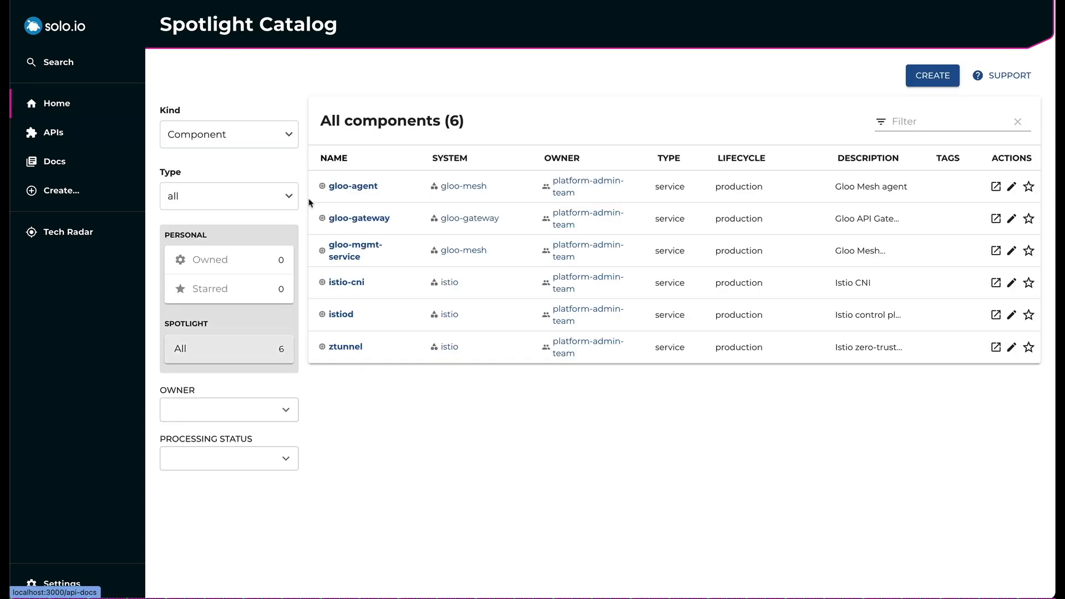
{"action": "left_click", "coordinate": [341, 314]}
{"action": "scroll", "coordinate": [341, 322], "scroll_direction": "down", "scroll_amount": 2}
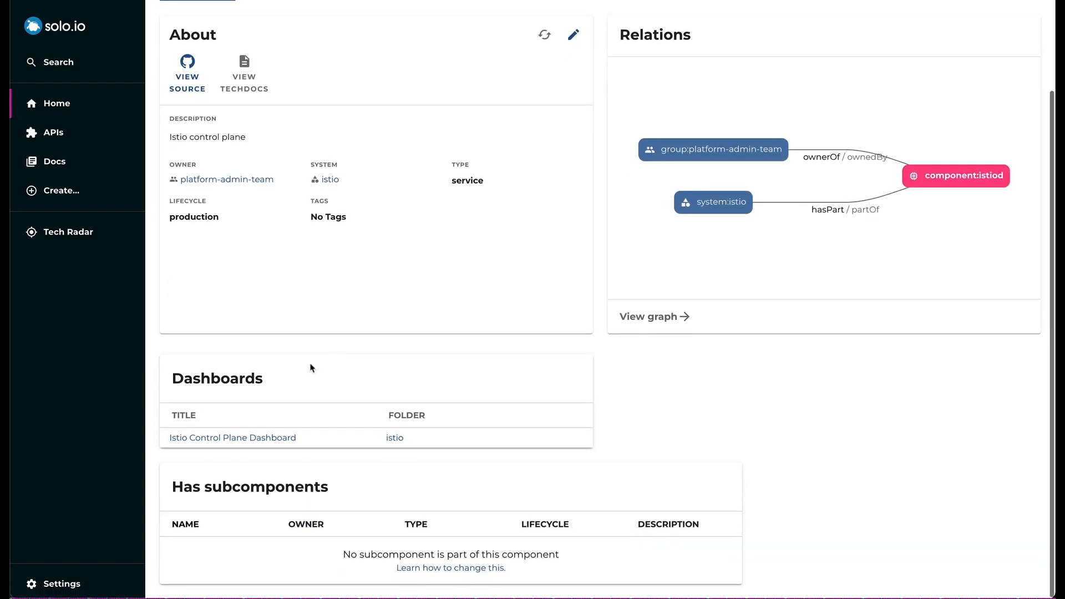
{"action": "left_click", "coordinate": [269, 440]}
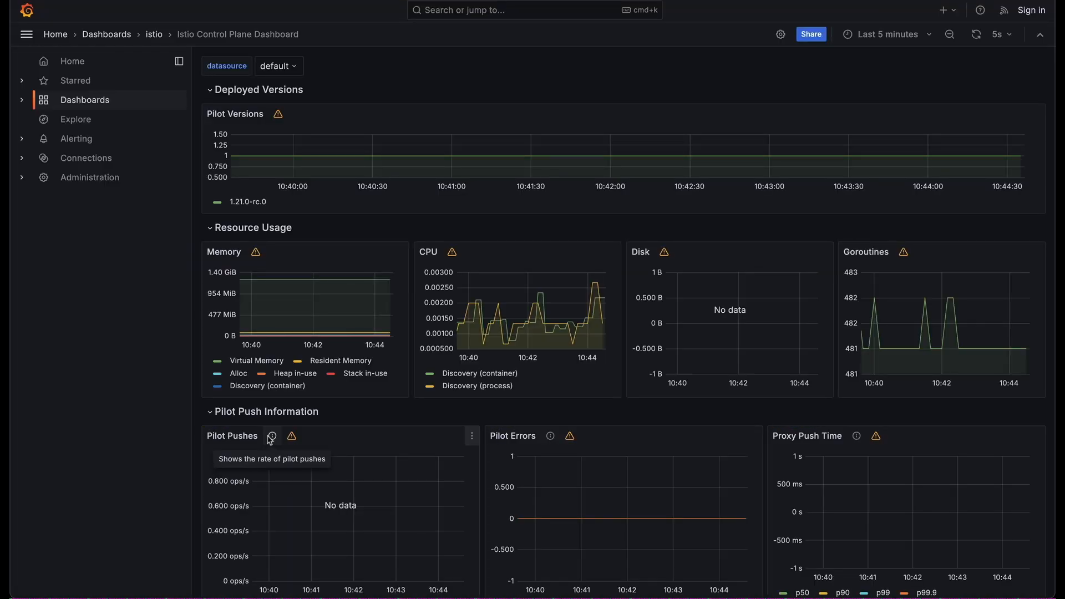
{"action": "scroll", "coordinate": [425, 319], "scroll_direction": "down", "scroll_amount": 2}
{"action": "scroll", "coordinate": [425, 319], "scroll_direction": "up", "scroll_amount": 2}
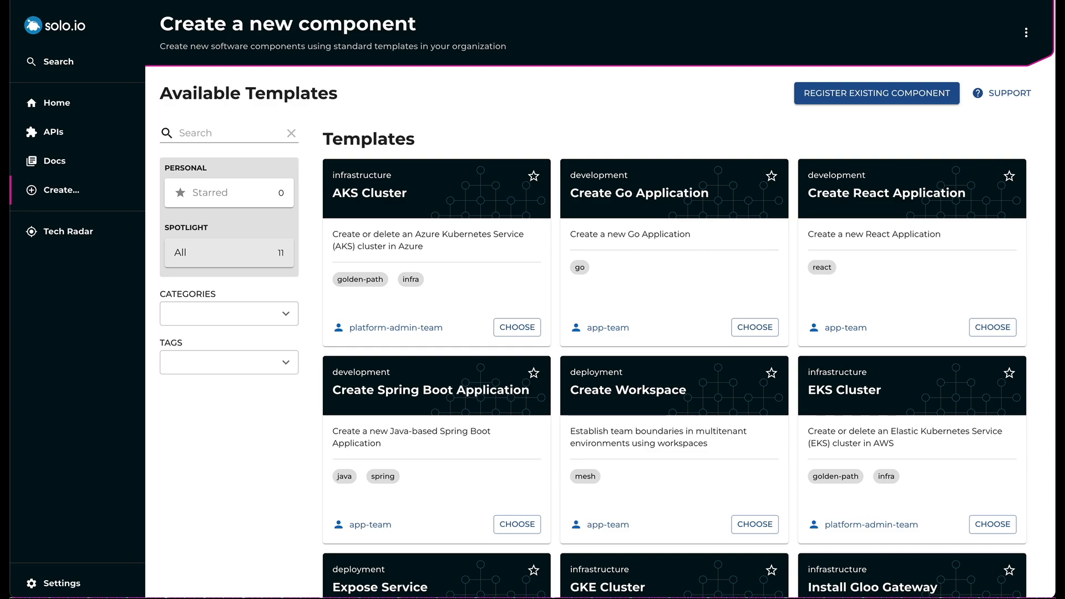
- Filter the component templates to the development category and choose Create React Application
{"action": "left_click", "coordinate": [286, 314]}
{"action": "left_click", "coordinate": [223, 409]}
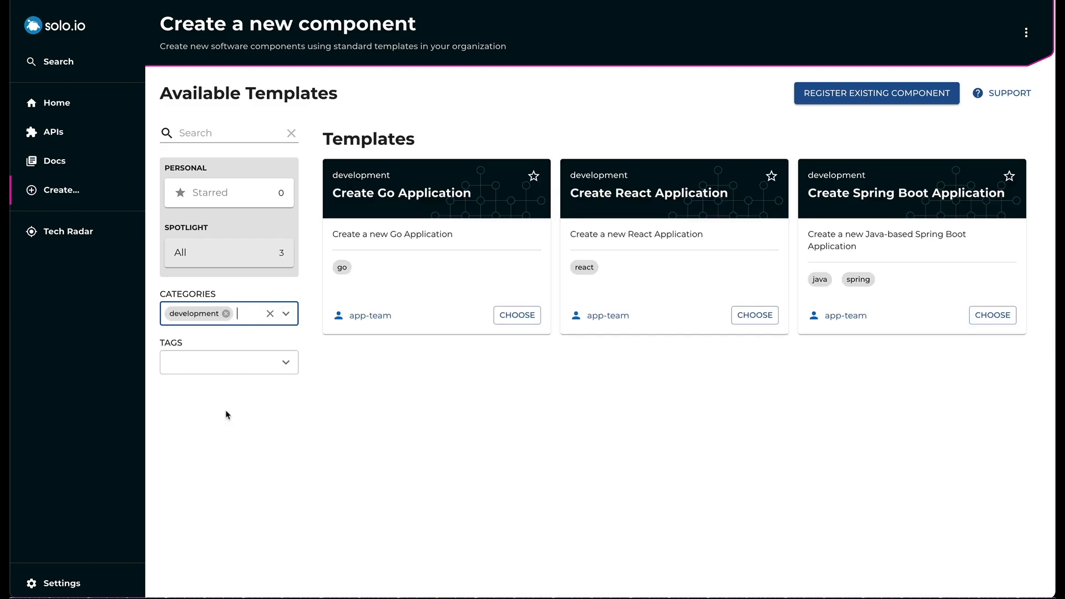
{"action": "left_click", "coordinate": [753, 315]}
- Fill in the saved react-app name, the description "My new React application" and the owner app-team
{"action": "left_click", "coordinate": [374, 257]}
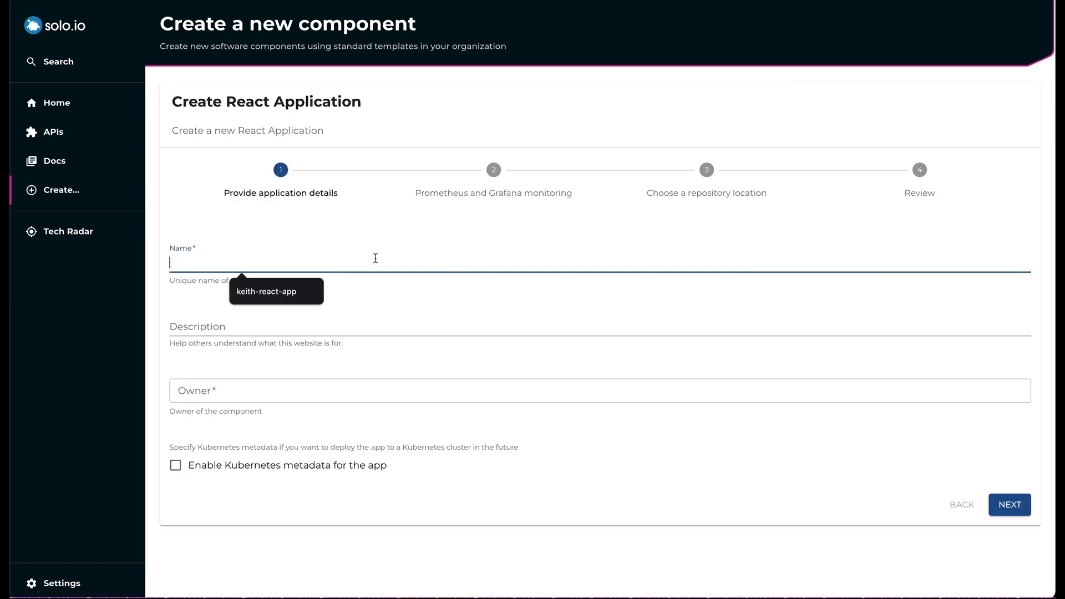
{"action": "left_click", "coordinate": [276, 295]}
{"action": "left_click", "coordinate": [237, 332]}
{"action": "left_click", "coordinate": [259, 360]}
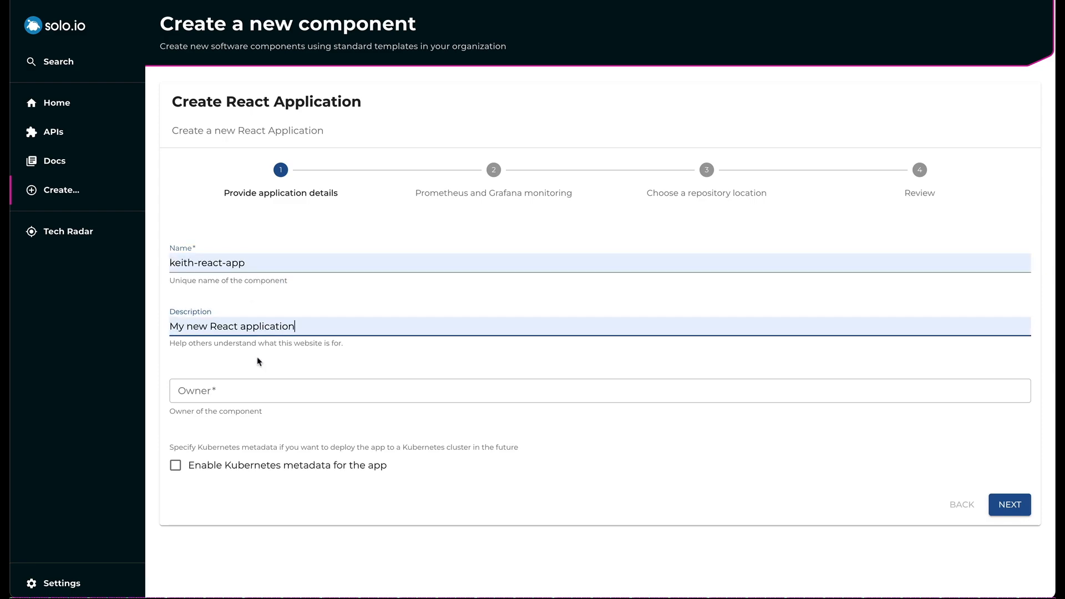
{"action": "left_click", "coordinate": [234, 390]}
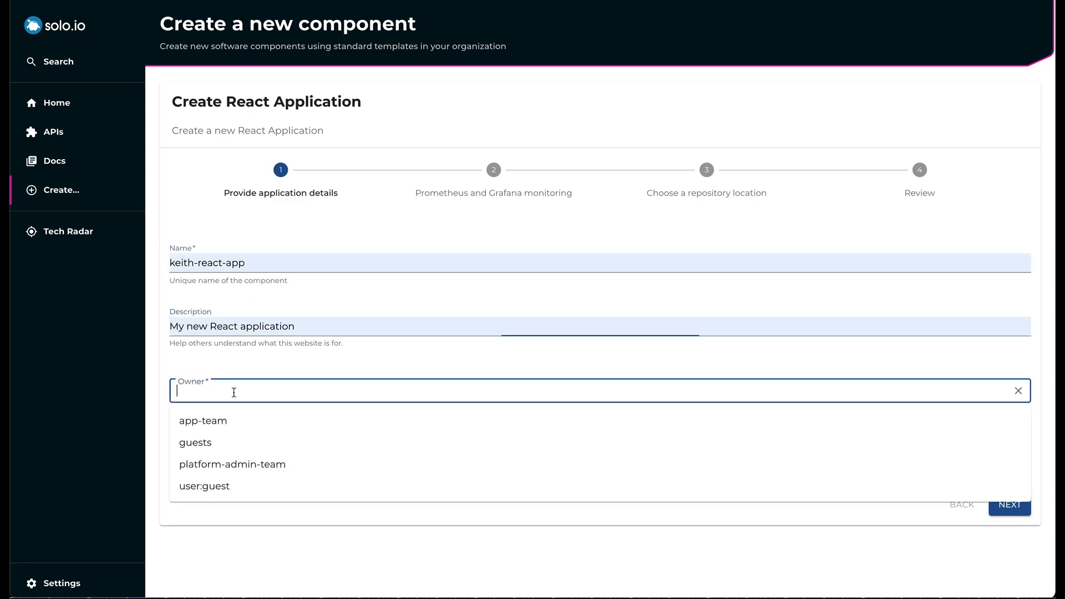
{"action": "left_click", "coordinate": [215, 426]}
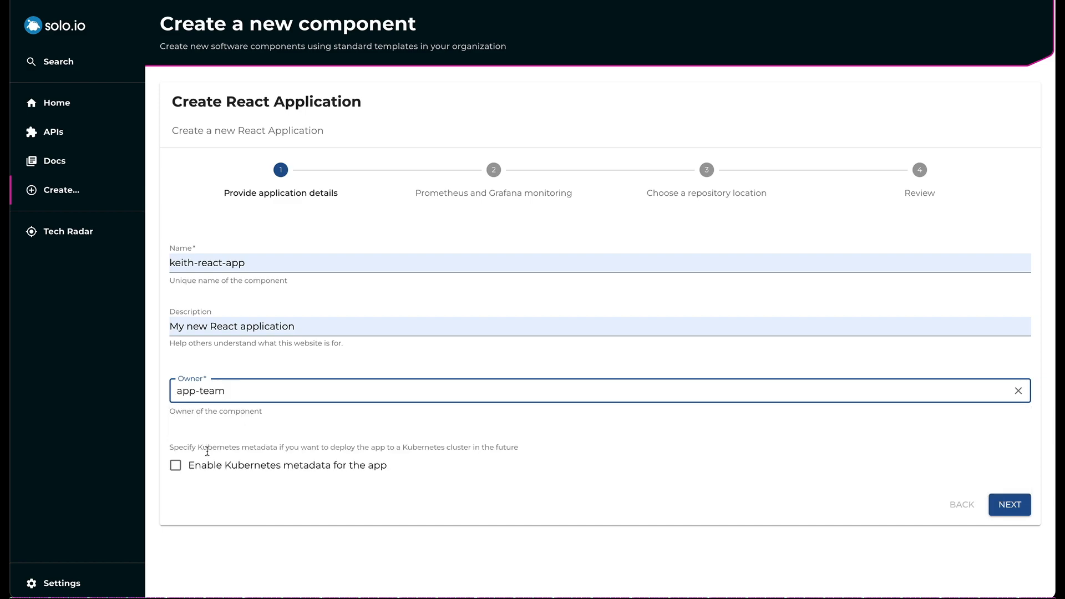
- Enable Kubernetes metadata for the app and set the deployment namespace to test
{"action": "left_click", "coordinate": [175, 465]}
{"action": "left_click", "coordinate": [237, 509]}
{"action": "type", "text": "test"}
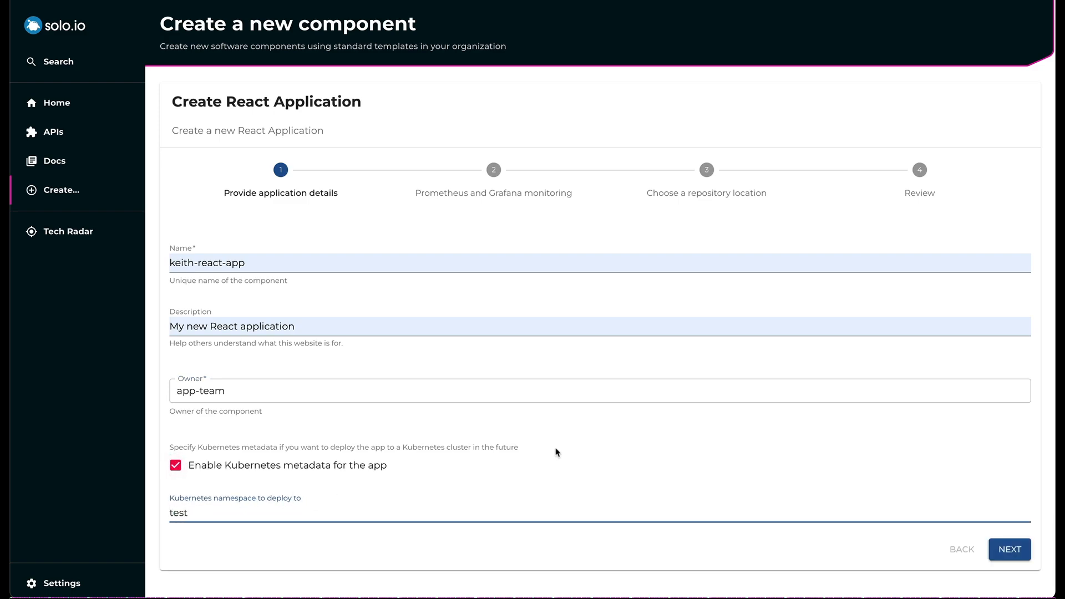
- Skip Prometheus and Grafana monitoring, enter the GitHub repository owner and the react-app repository name, and create the application
{"action": "left_click", "coordinate": [1016, 544]}
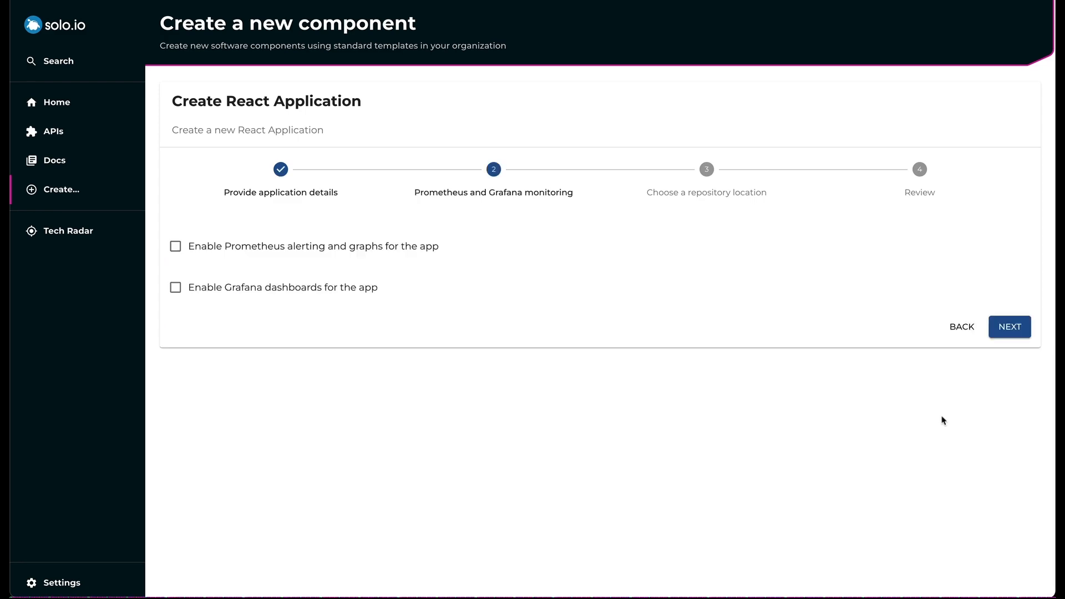
{"action": "left_click", "coordinate": [1017, 332]}
{"action": "left_click", "coordinate": [471, 371]}
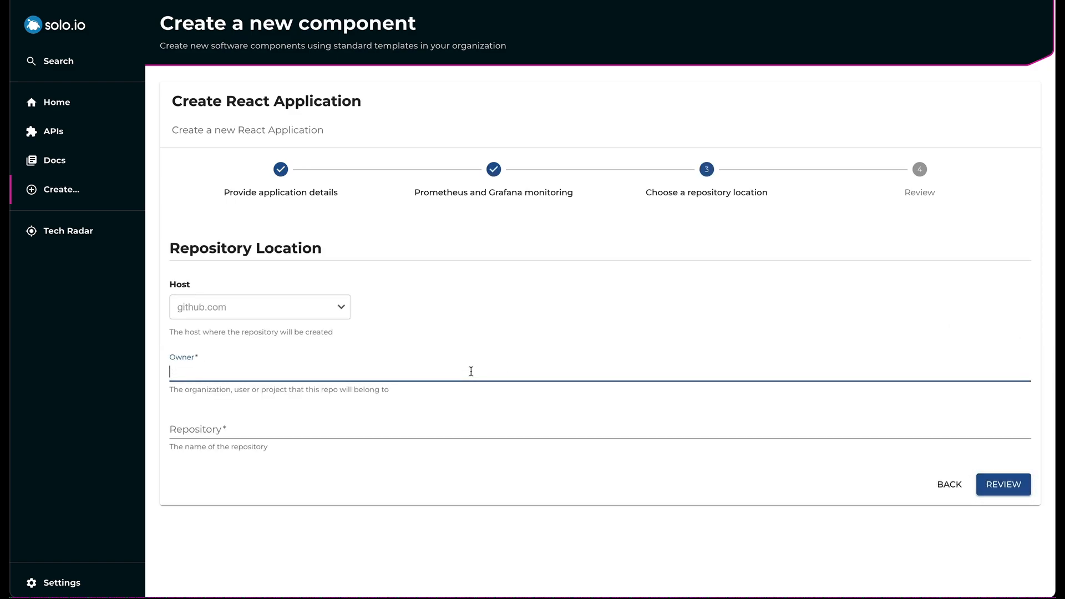
{"action": "type", "text": "kcbabo"}
{"action": "key", "text": "Tab"}
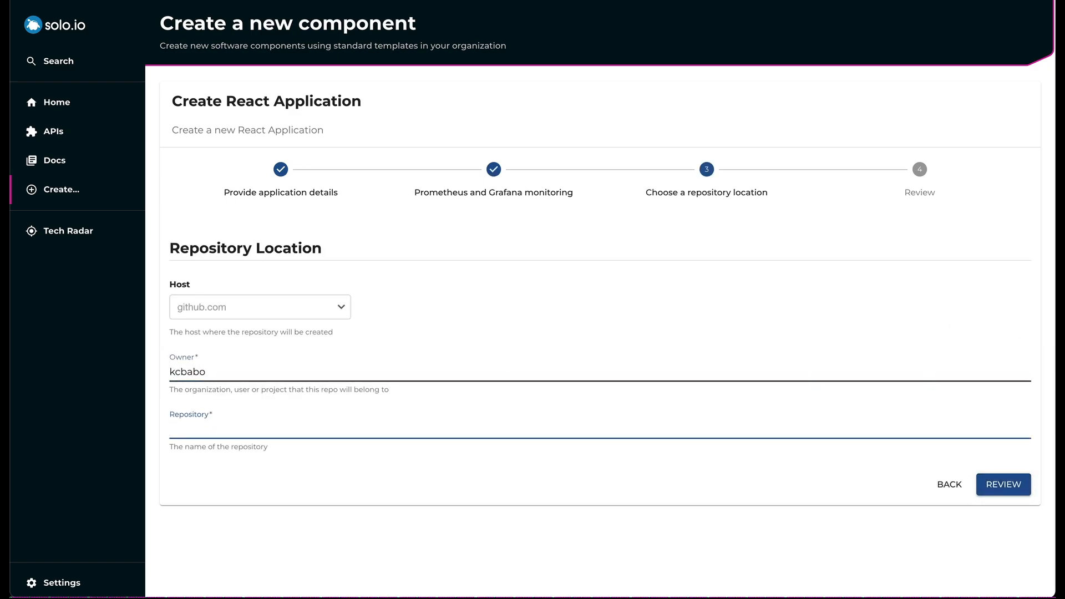
{"action": "type", "text": "keith-react-app"}
{"action": "left_click", "coordinate": [1011, 483]}
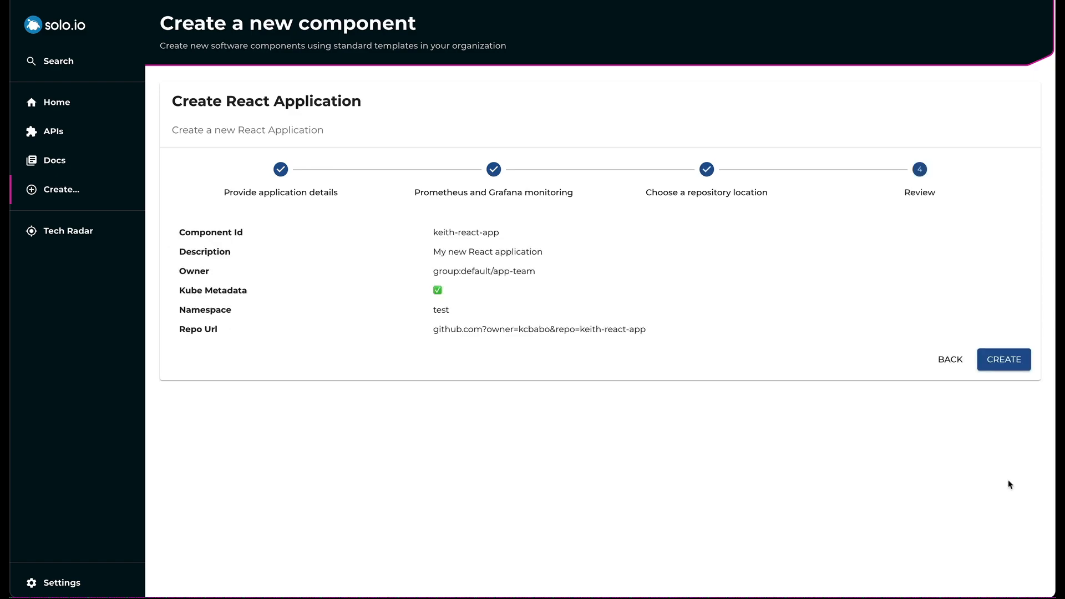
{"action": "left_click", "coordinate": [1006, 370]}
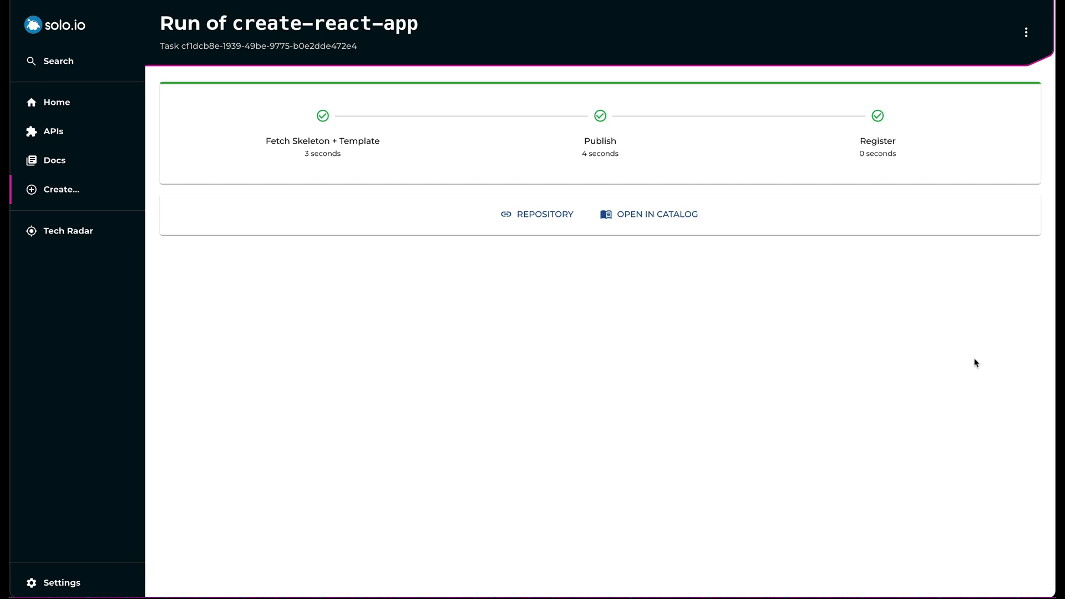
- Open the new React component in the catalog and check its CI/CD build runs
{"action": "left_click", "coordinate": [648, 217]}
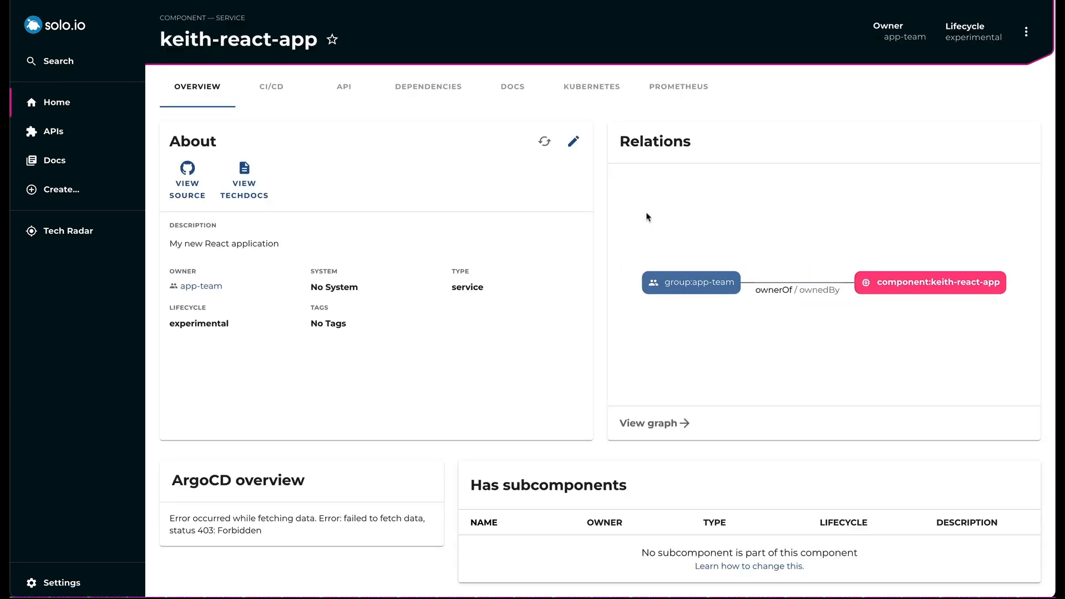
{"action": "left_click", "coordinate": [276, 90]}
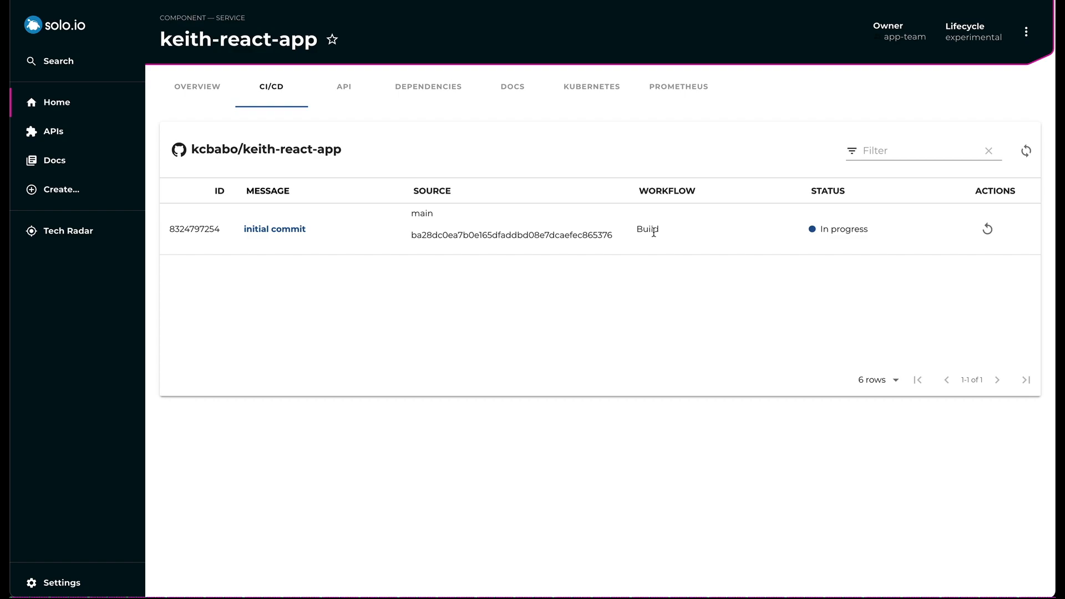
{"action": "left_click", "coordinate": [209, 92]}
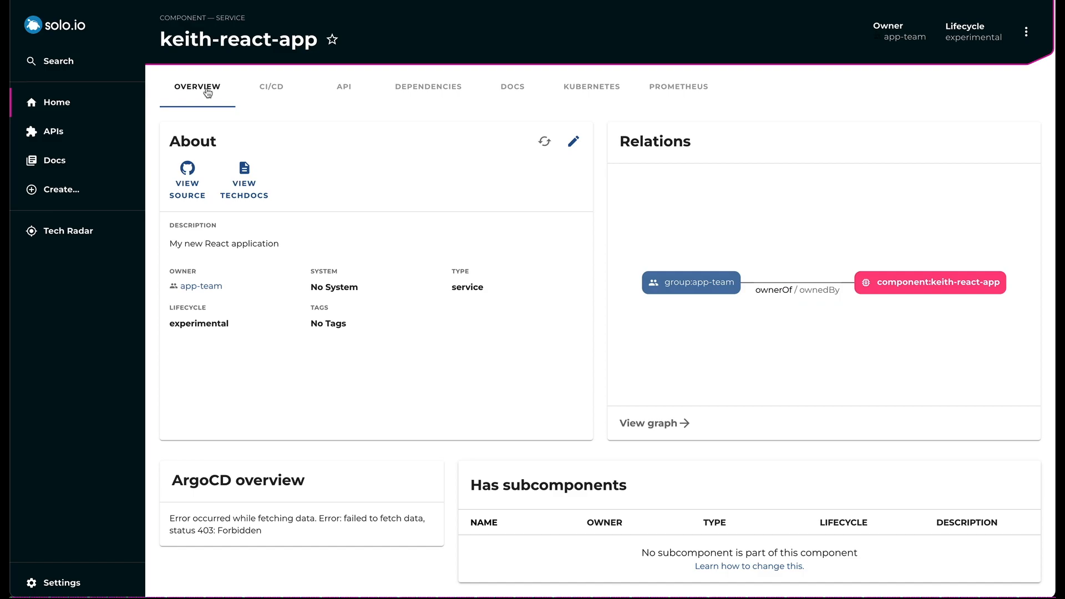
- Open src/App.js in the component's GitHub source repository, change the greeting to "Hello Spotlight!" and commit the change
{"action": "left_click", "coordinate": [186, 186]}
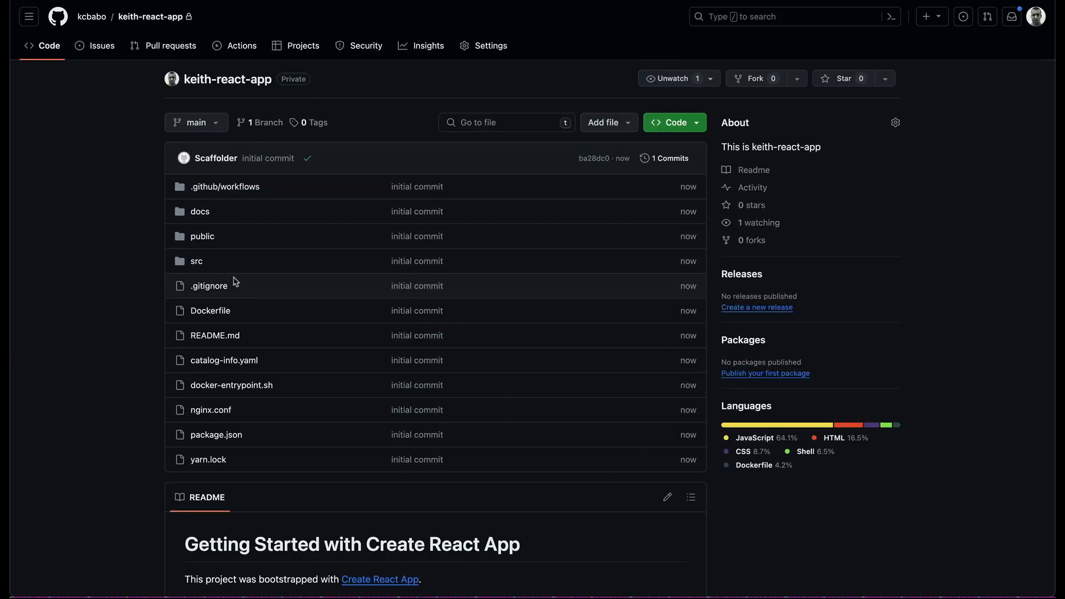
{"action": "left_click", "coordinate": [201, 267]}
{"action": "left_click", "coordinate": [258, 223]}
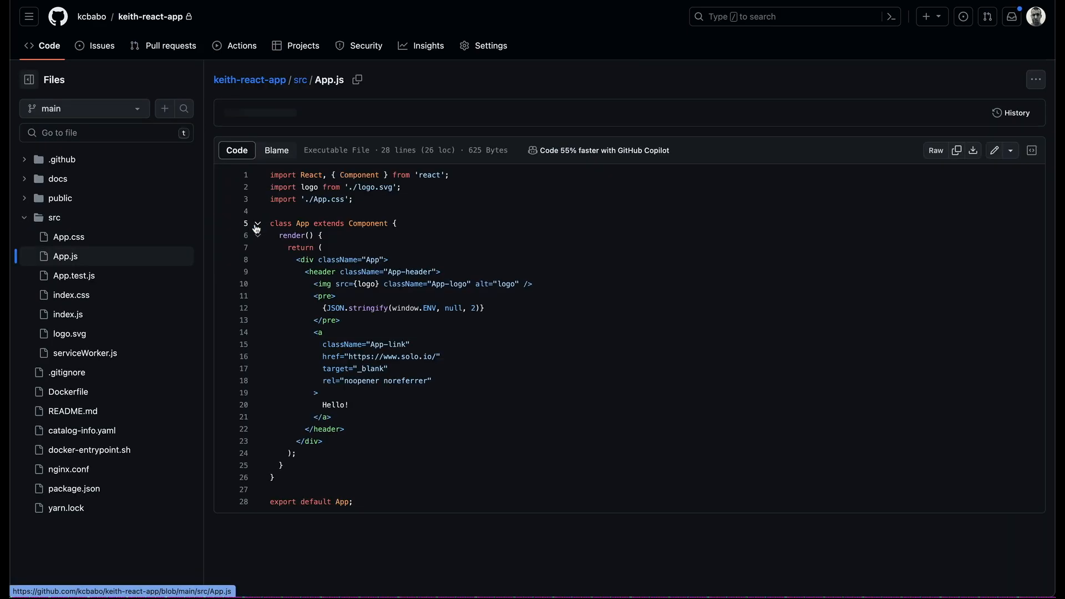
{"action": "left_click", "coordinate": [994, 151]}
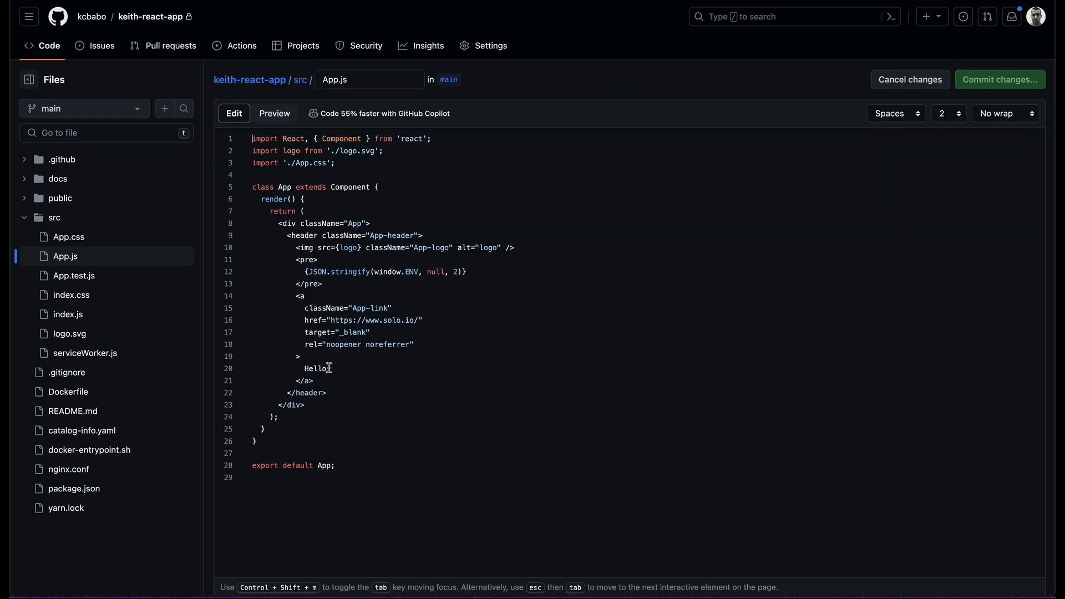
{"action": "type", "text": "Spotlight"}
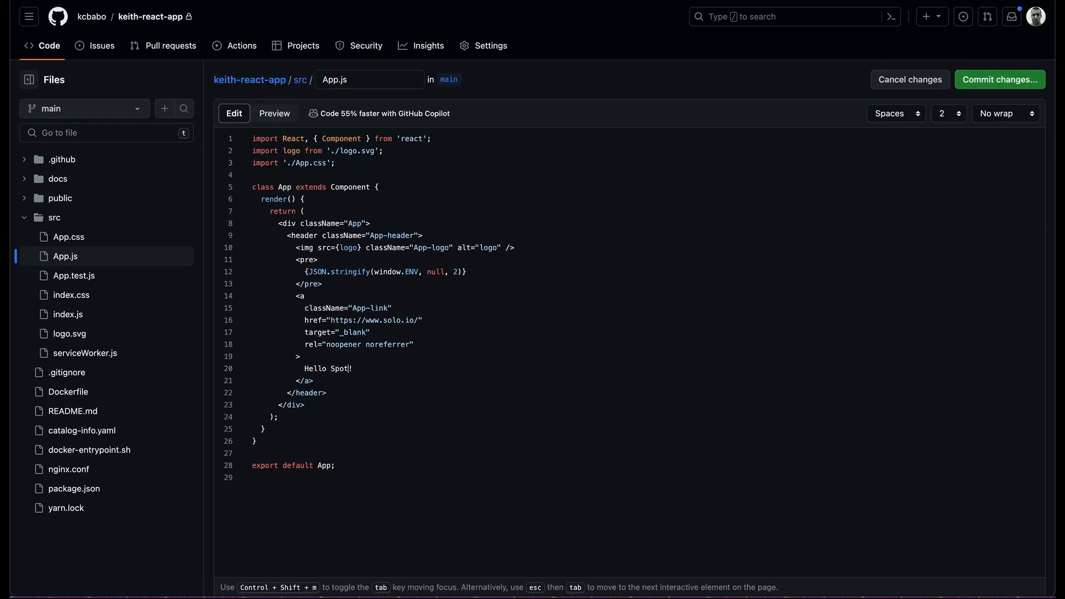
{"action": "left_click", "coordinate": [1000, 81]}
{"action": "left_click", "coordinate": [609, 428]}
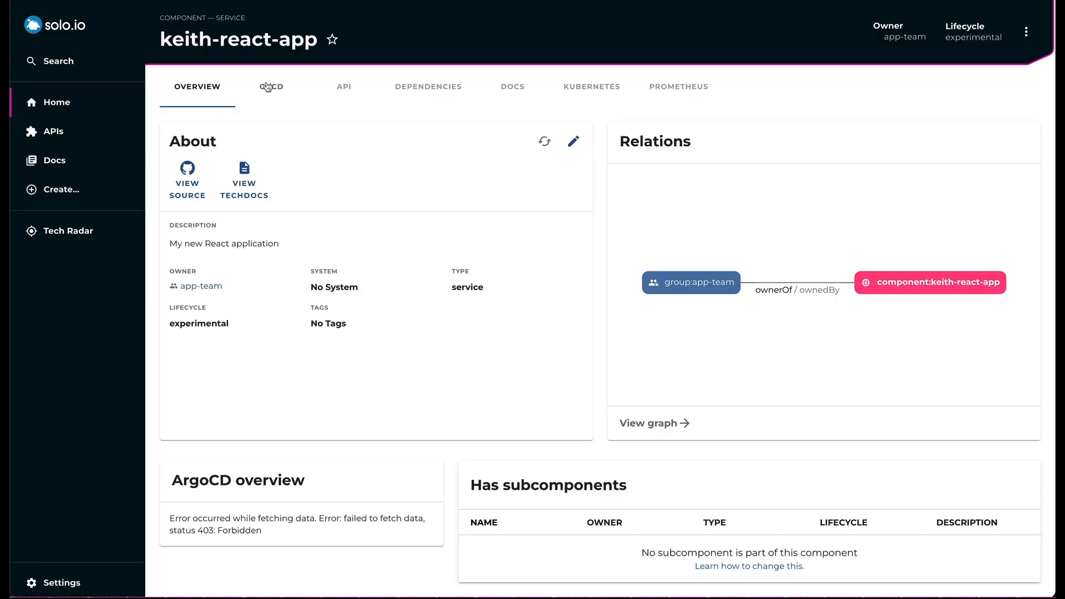
- Refresh the React component's CI/CD runs in the developer portal and check the build for the App.js commit
{"action": "left_click", "coordinate": [273, 89]}
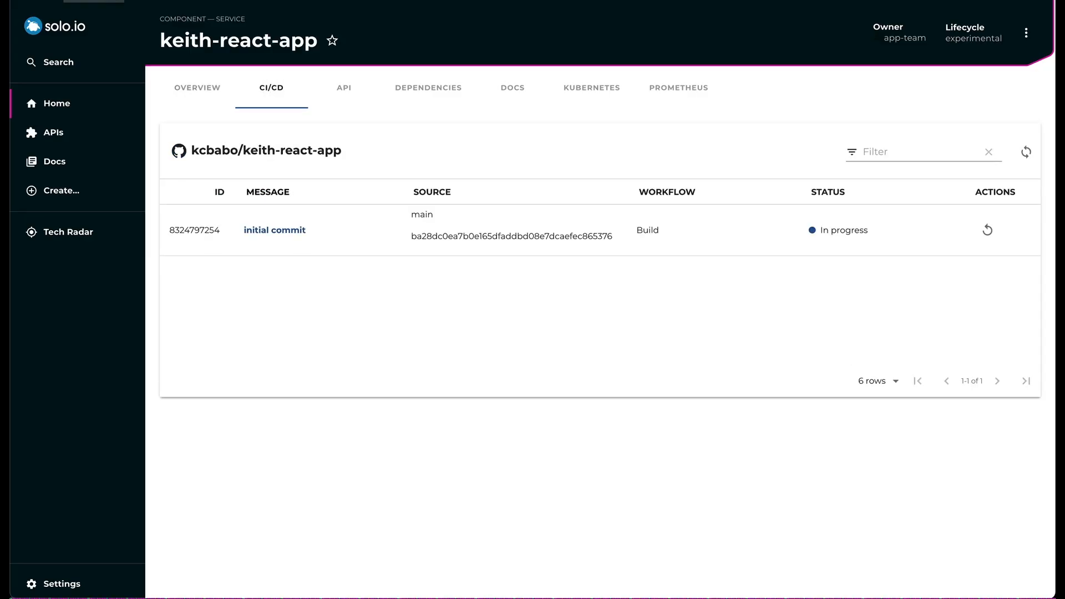
{"action": "key", "text": "F5"}
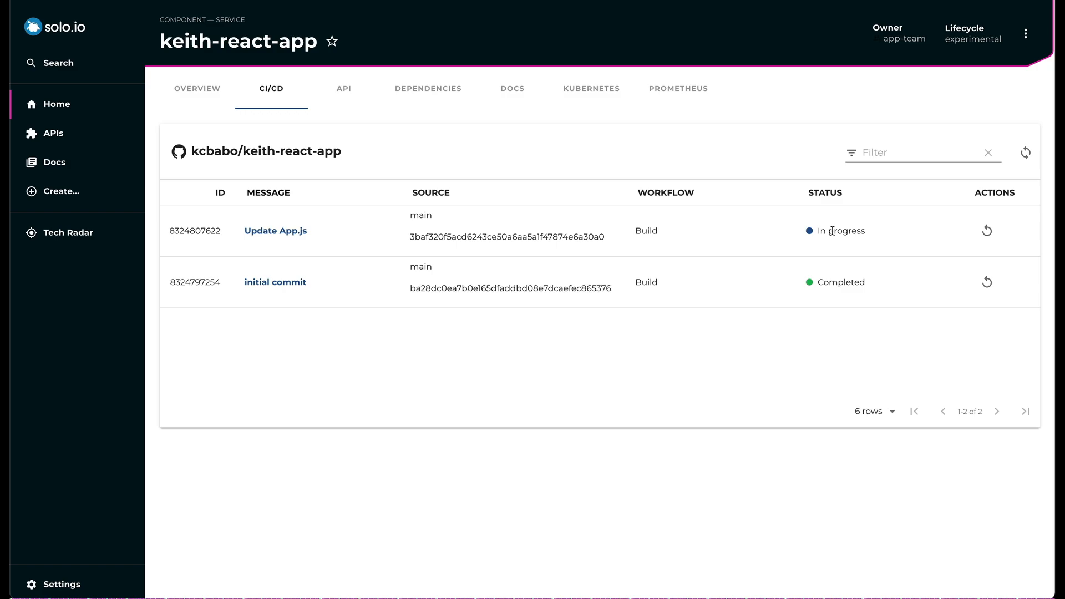
- Filter the component templates to the deployment category and choose Deploy App to Kubernetes
{"action": "left_click", "coordinate": [82, 194]}
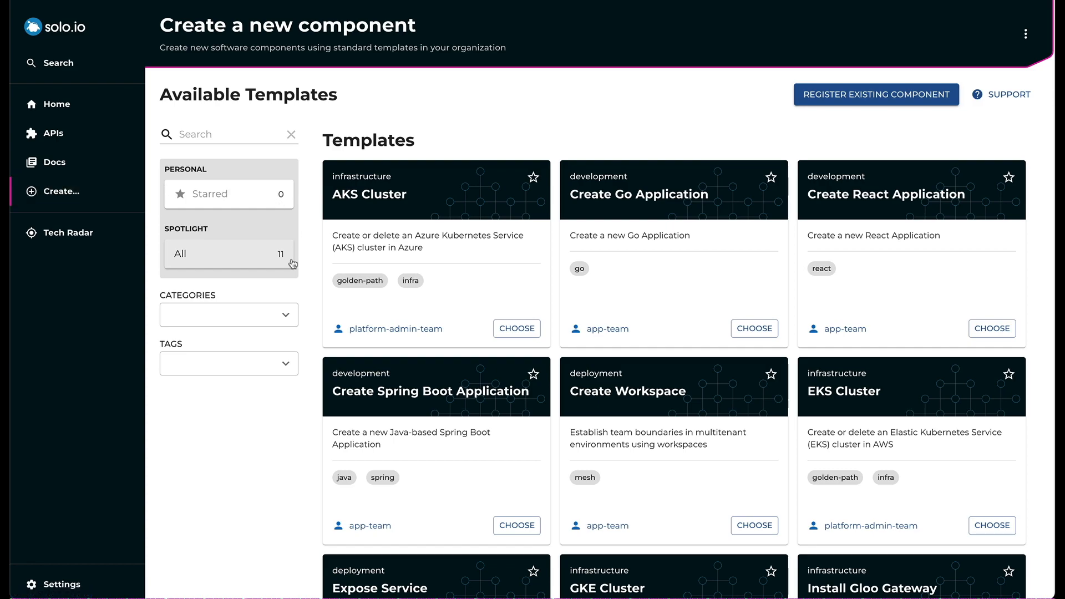
{"action": "left_click", "coordinate": [285, 314]}
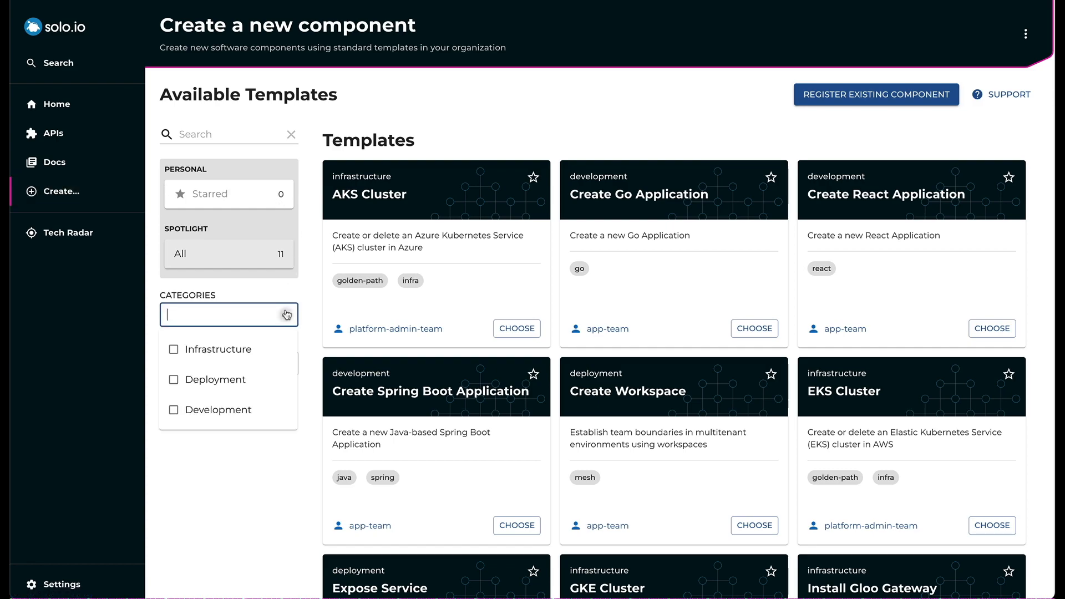
{"action": "left_click", "coordinate": [233, 381]}
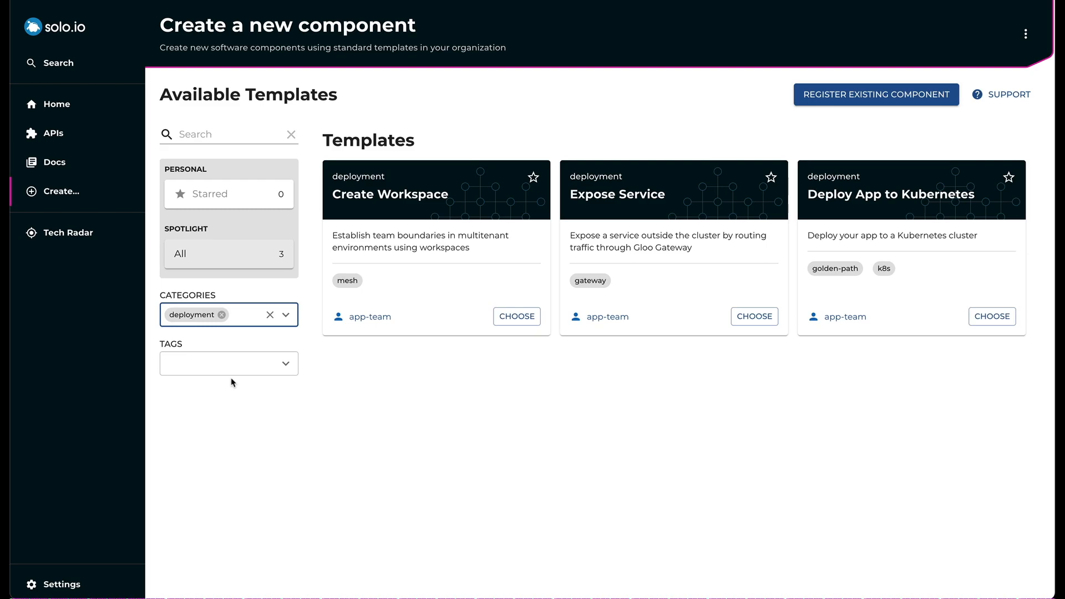
{"action": "left_click", "coordinate": [992, 320]}
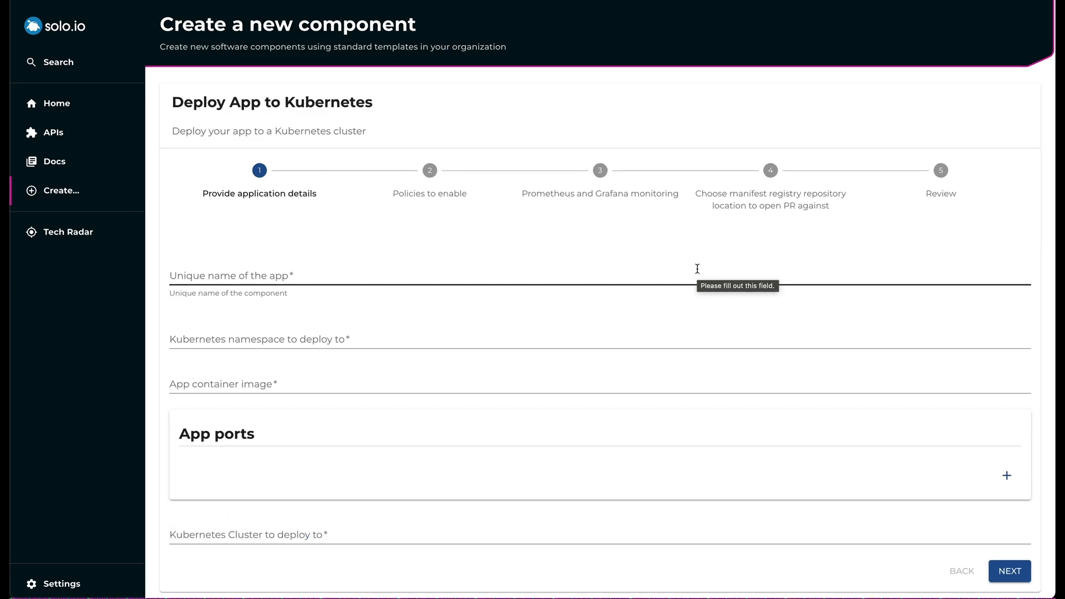
- Fill in the saved react-app name, the Kubernetes namespace test and the saved docker.io react-app container image tagged latest
{"action": "left_click", "coordinate": [385, 274]}
{"action": "left_click", "coordinate": [261, 304]}
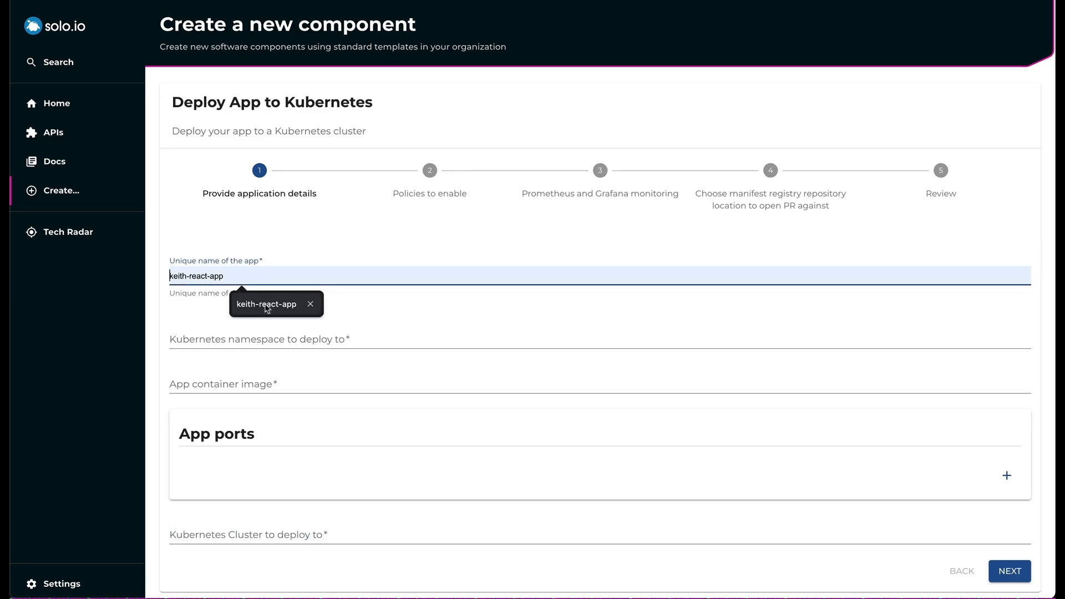
{"action": "left_click", "coordinate": [254, 339]}
{"action": "left_click", "coordinate": [244, 368]}
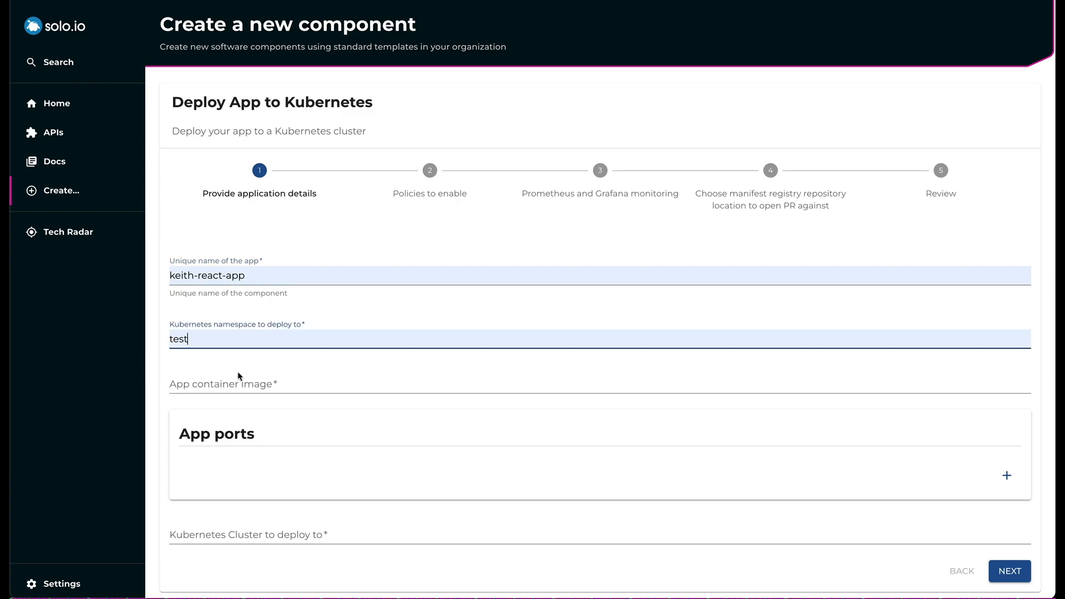
{"action": "left_click", "coordinate": [262, 382]}
{"action": "left_click", "coordinate": [289, 421]}
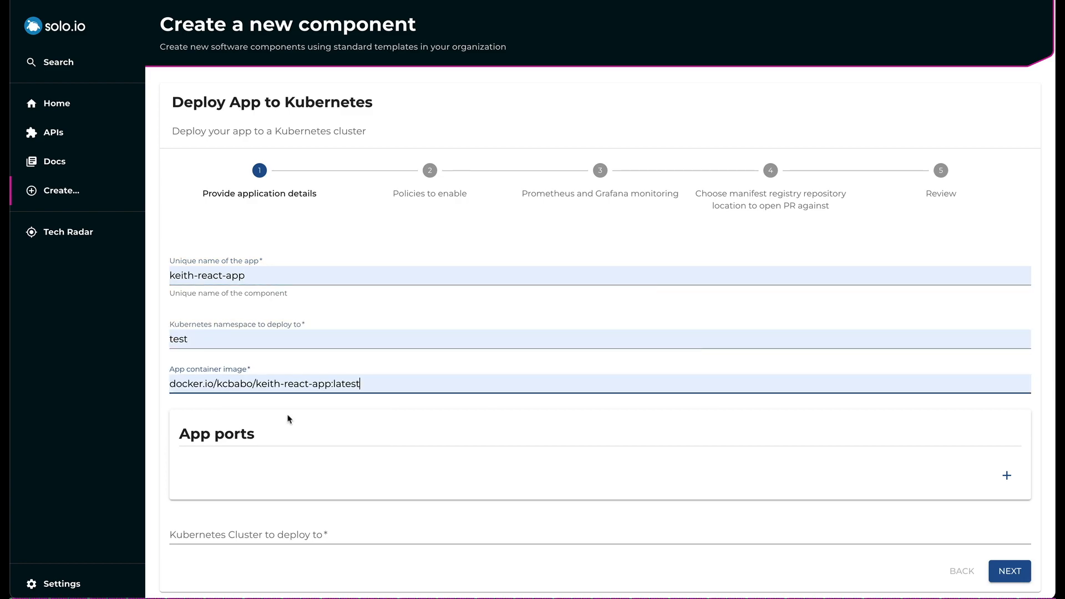
- Add app port 80, choose the saved Kubernetes cluster to deploy to, and continue to the policies
{"action": "left_click", "coordinate": [1007, 476]}
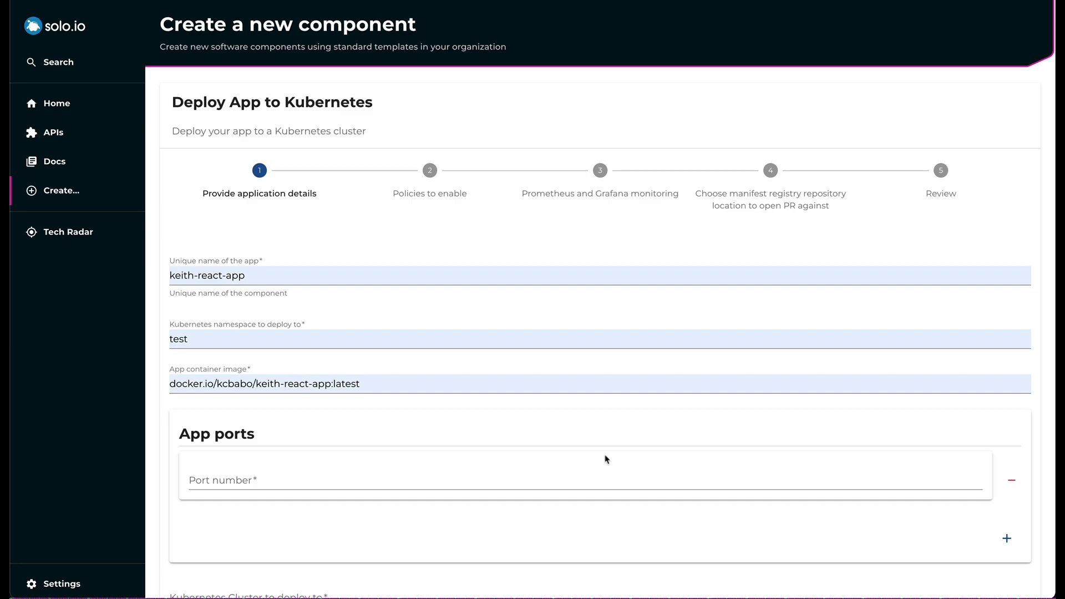
{"action": "left_click", "coordinate": [601, 469]}
{"action": "type", "text": "80"}
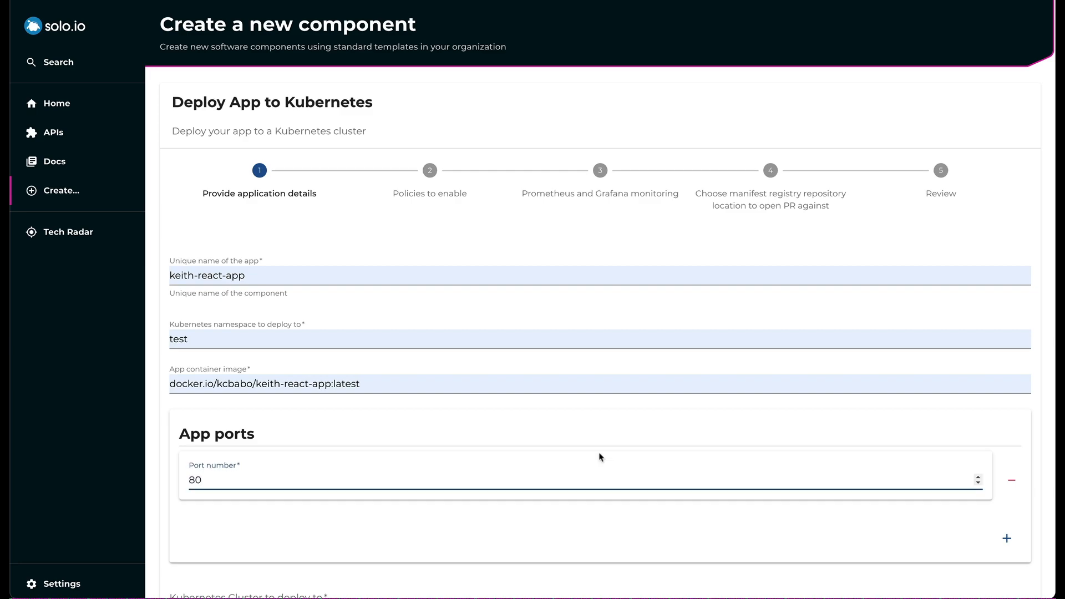
{"action": "scroll", "coordinate": [599, 457], "scroll_direction": "down", "scroll_amount": 2}
{"action": "left_click", "coordinate": [442, 524]}
{"action": "left_click", "coordinate": [273, 551]}
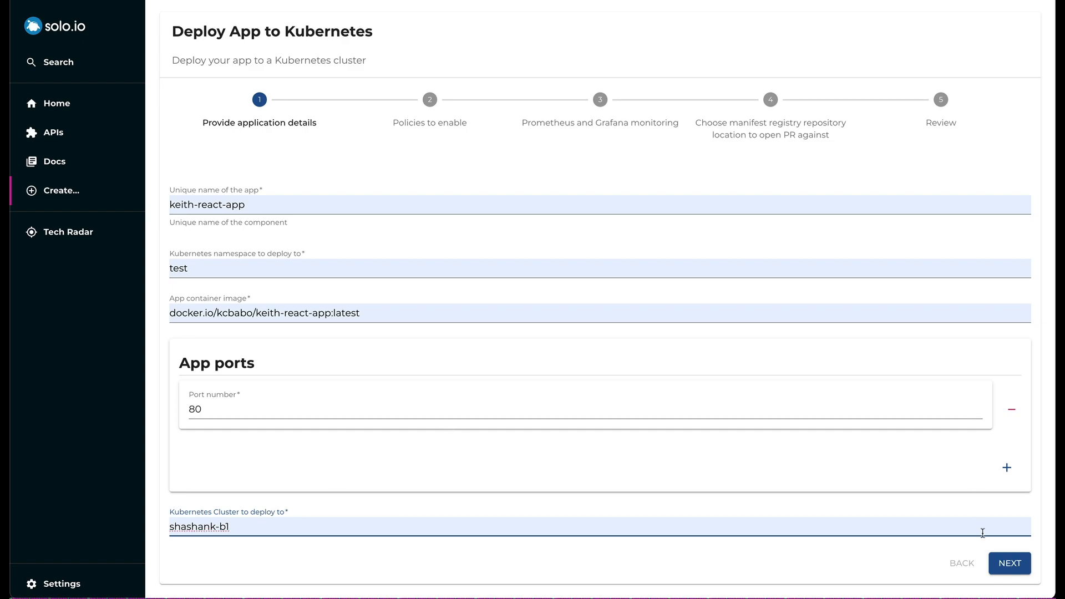
{"action": "left_click", "coordinate": [1010, 563]}
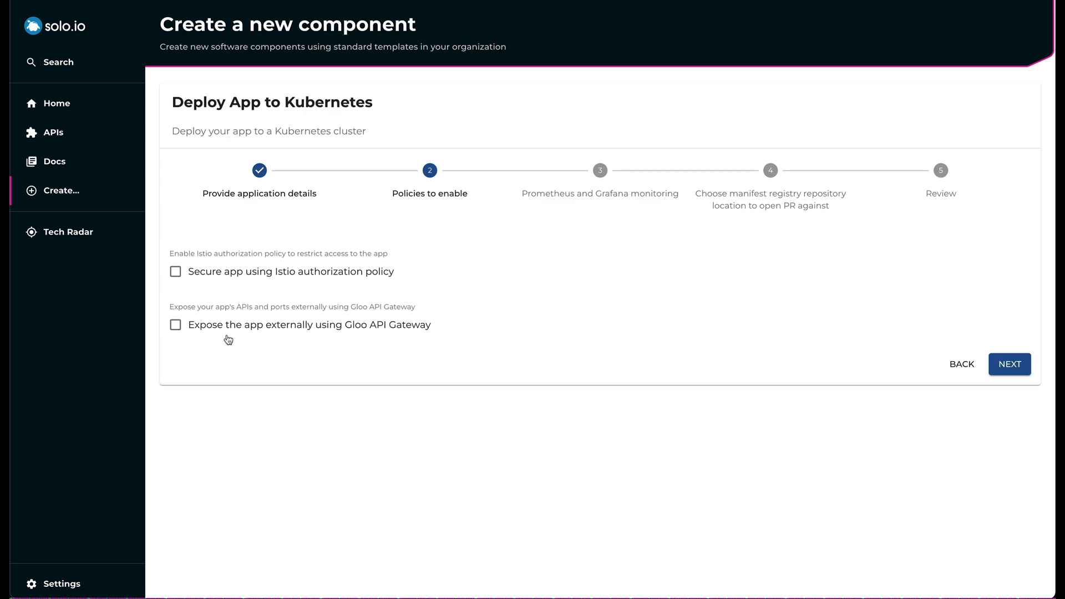
- Expose the app externally using Gloo API Gateway on the path / with traffic routed to backend port 80
{"action": "left_click", "coordinate": [191, 330]}
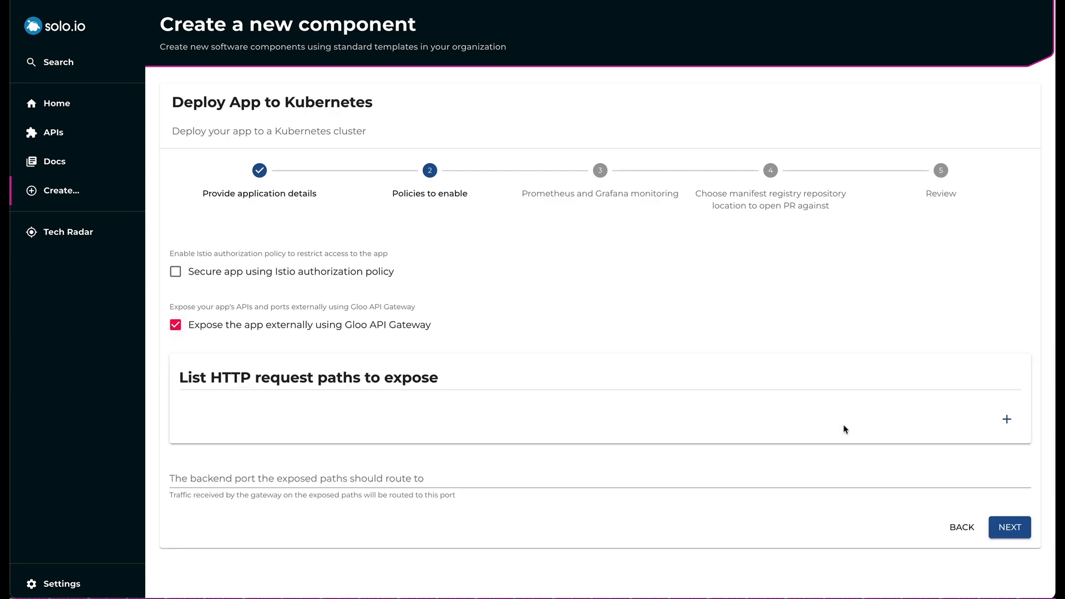
{"action": "left_click", "coordinate": [1007, 422]}
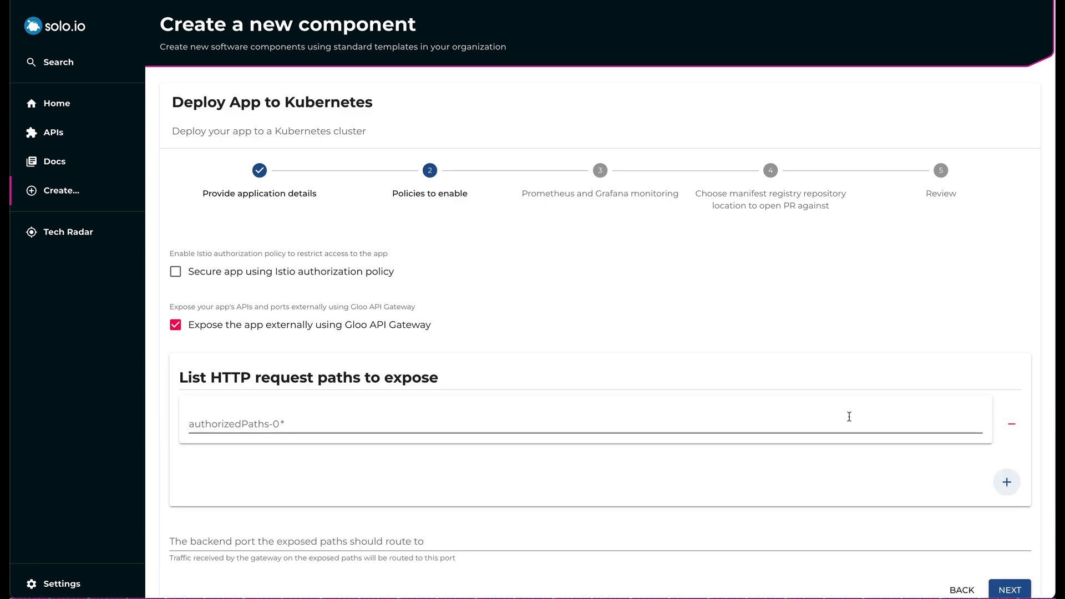
{"action": "left_click", "coordinate": [673, 422]}
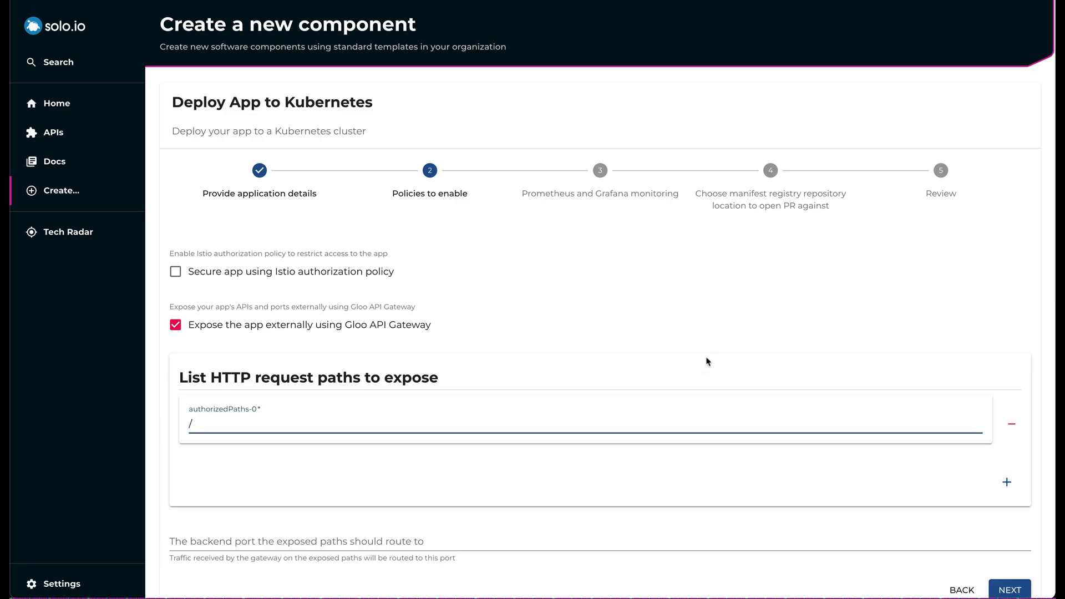
{"action": "scroll", "coordinate": [708, 362], "scroll_direction": "down", "scroll_amount": 1}
{"action": "left_click", "coordinate": [451, 512]}
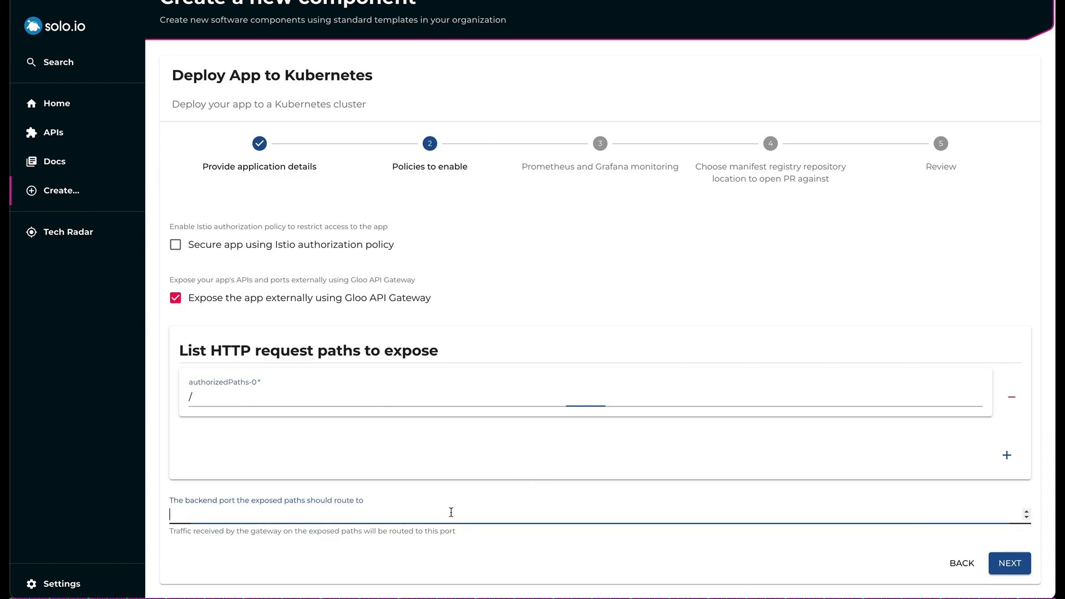
{"action": "type", "text": "80"}
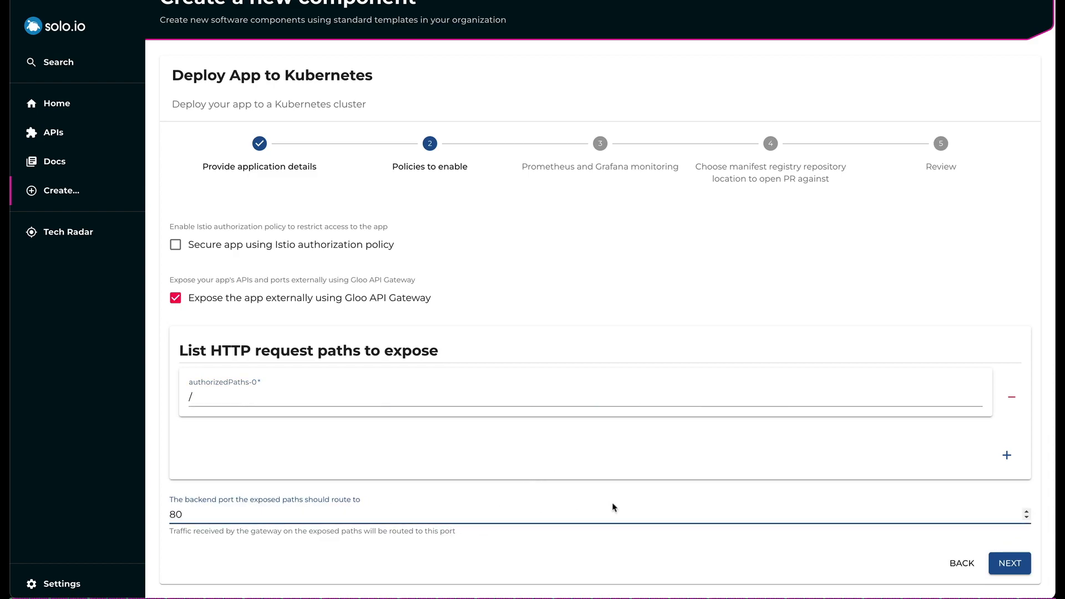
{"action": "left_click", "coordinate": [1008, 563]}
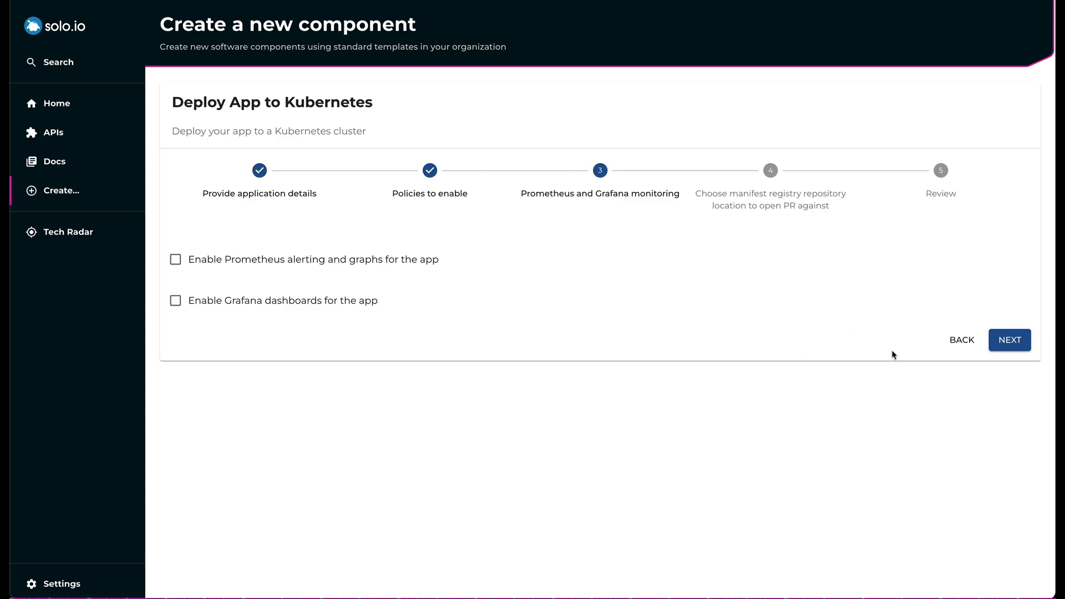
- Skip Prometheus and Grafana monitoring and set the manifest registry location to the account owner, repository k8s-manifest-registry and target branch main
{"action": "left_click", "coordinate": [1014, 343]}
{"action": "left_click", "coordinate": [378, 385]}
{"action": "type", "text": "kcbabo"}
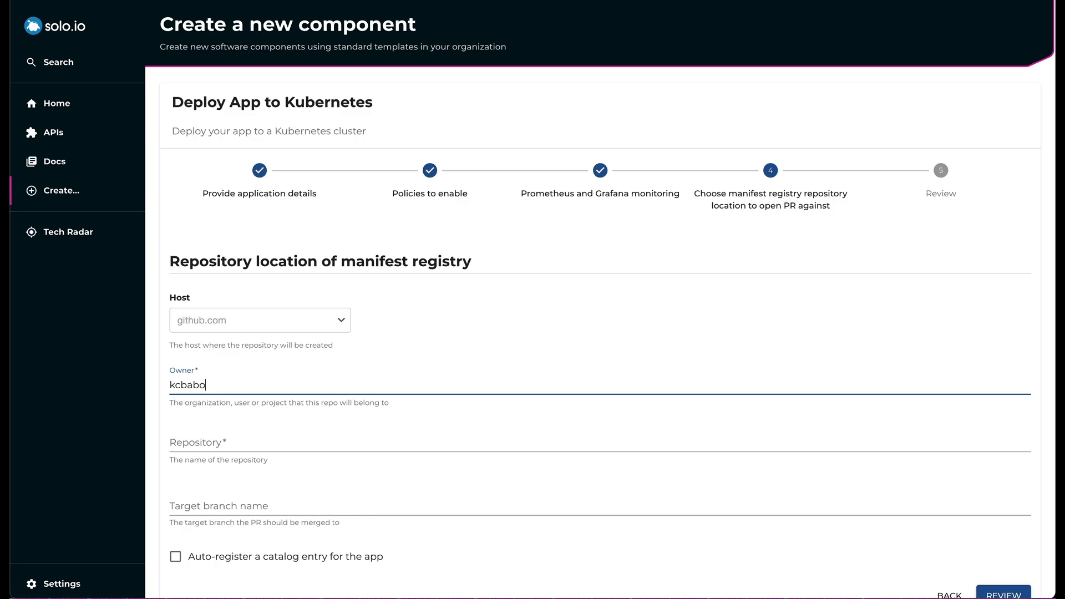
{"action": "left_click", "coordinate": [337, 436]}
{"action": "type", "text": "k8s-manifest-registry"}
{"action": "left_click", "coordinate": [313, 501]}
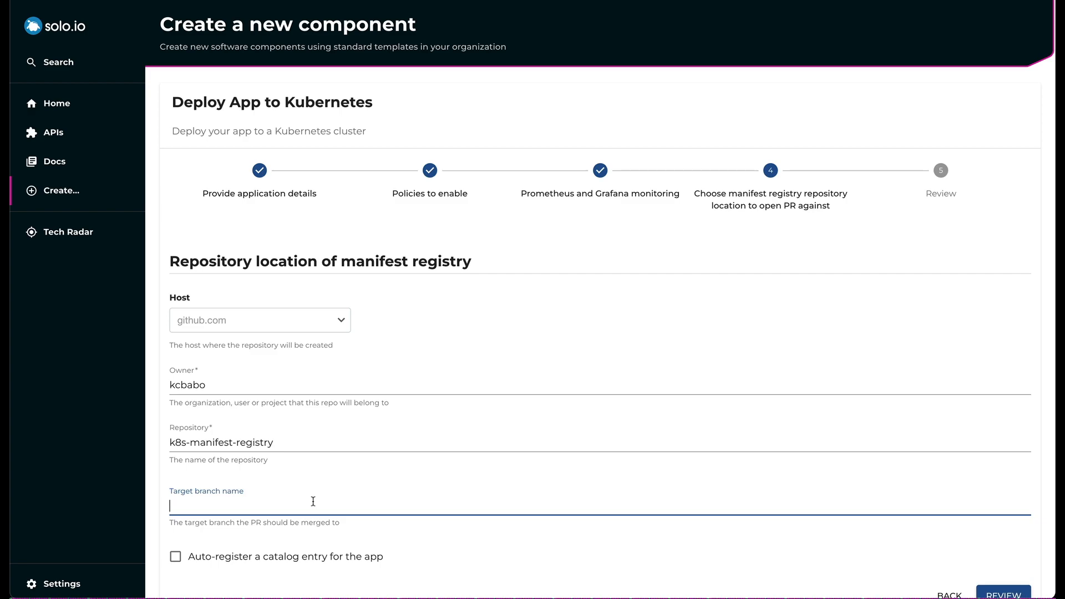
{"action": "scroll", "coordinate": [313, 501], "scroll_direction": "down", "scroll_amount": 1}
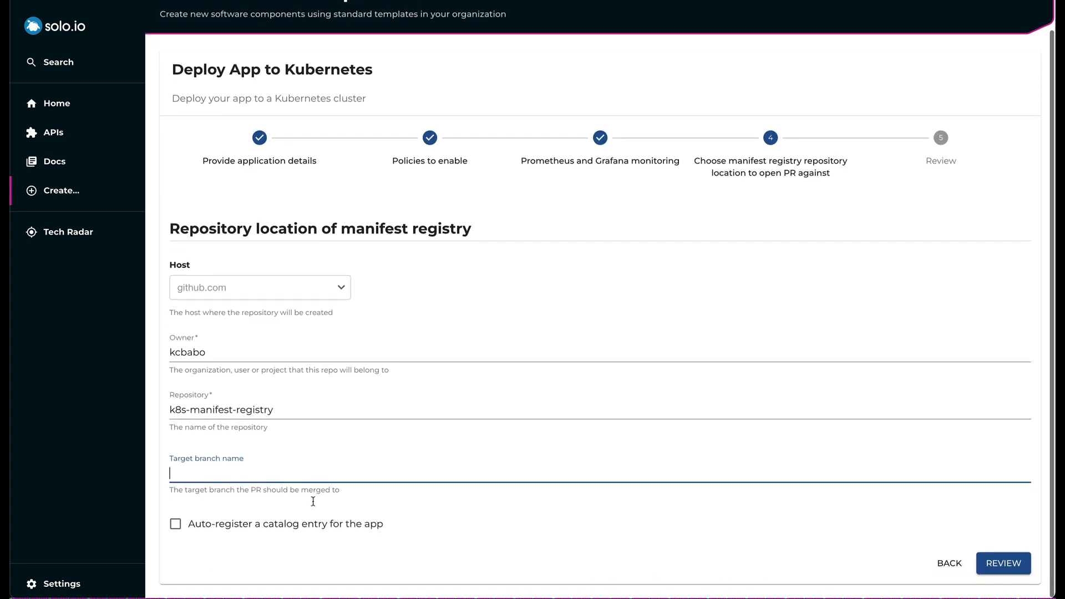
{"action": "type", "text": "main"}
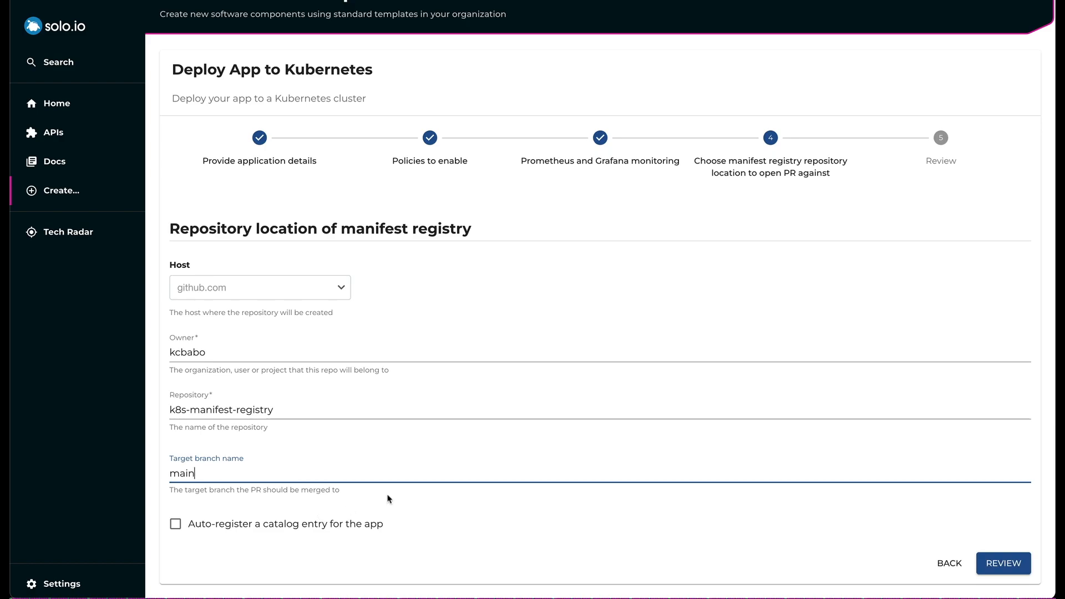
- Review the deployment settings, create the component, and open the resulting cluster registry pull request on GitHub
{"action": "left_click", "coordinate": [1013, 567]}
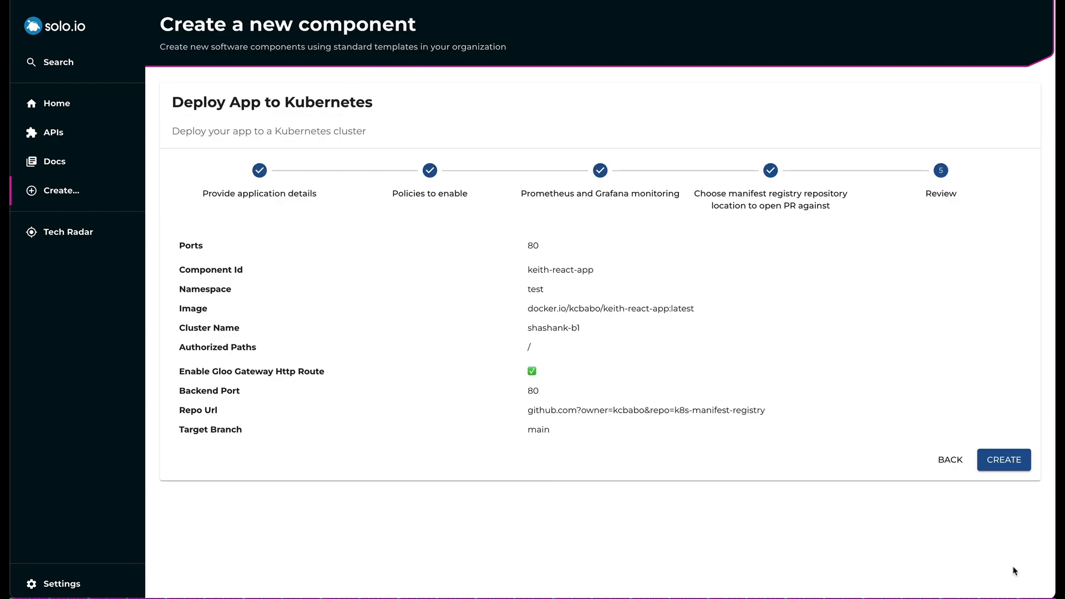
{"action": "left_click", "coordinate": [1011, 468]}
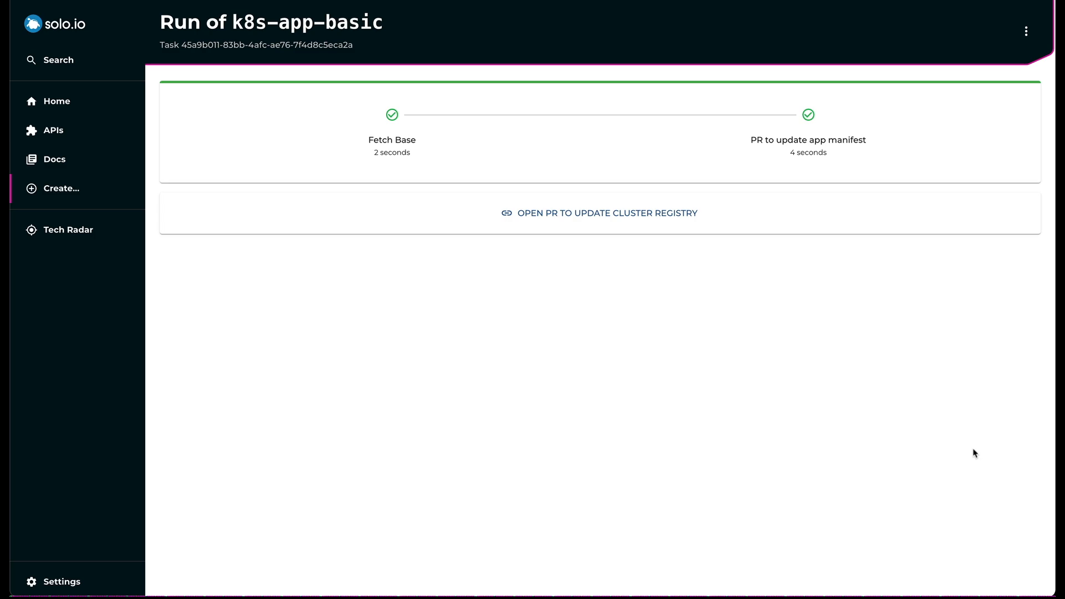
{"action": "left_click", "coordinate": [583, 212]}
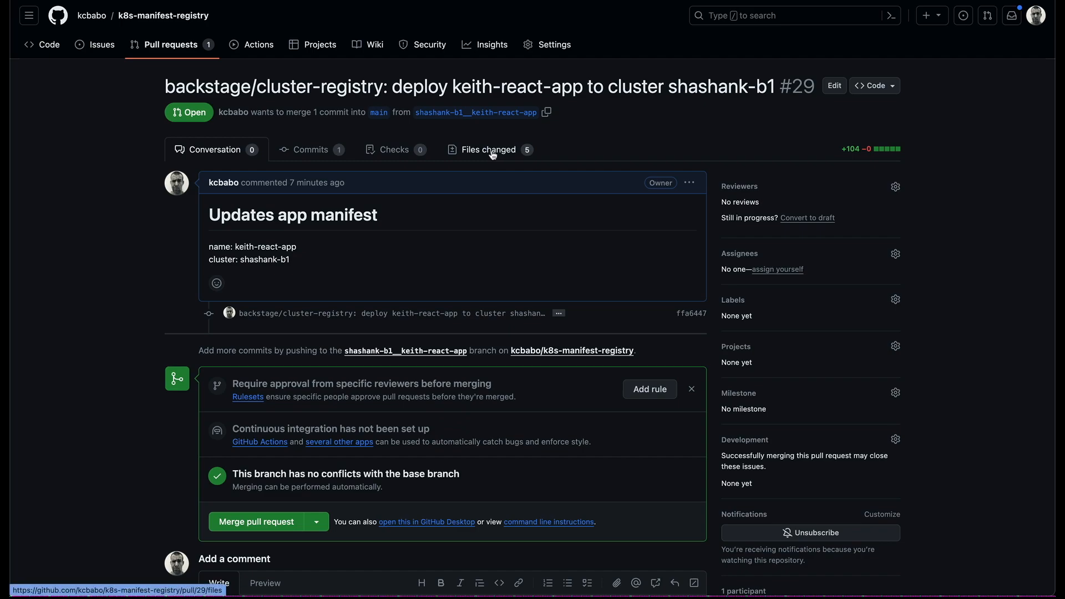
- Look through the manifests changed in the pull request, such as app.yaml, and merge it into the main branch
{"action": "left_click", "coordinate": [493, 152]}
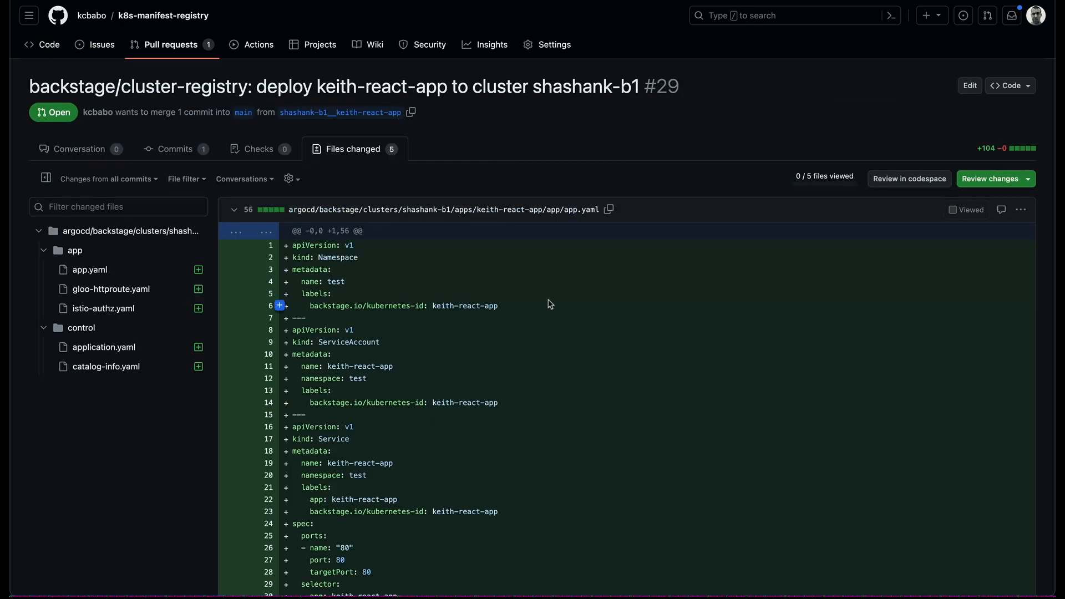
{"action": "scroll", "coordinate": [550, 304], "scroll_direction": "down", "scroll_amount": 1}
{"action": "scroll", "coordinate": [550, 305], "scroll_direction": "down", "scroll_amount": 3}
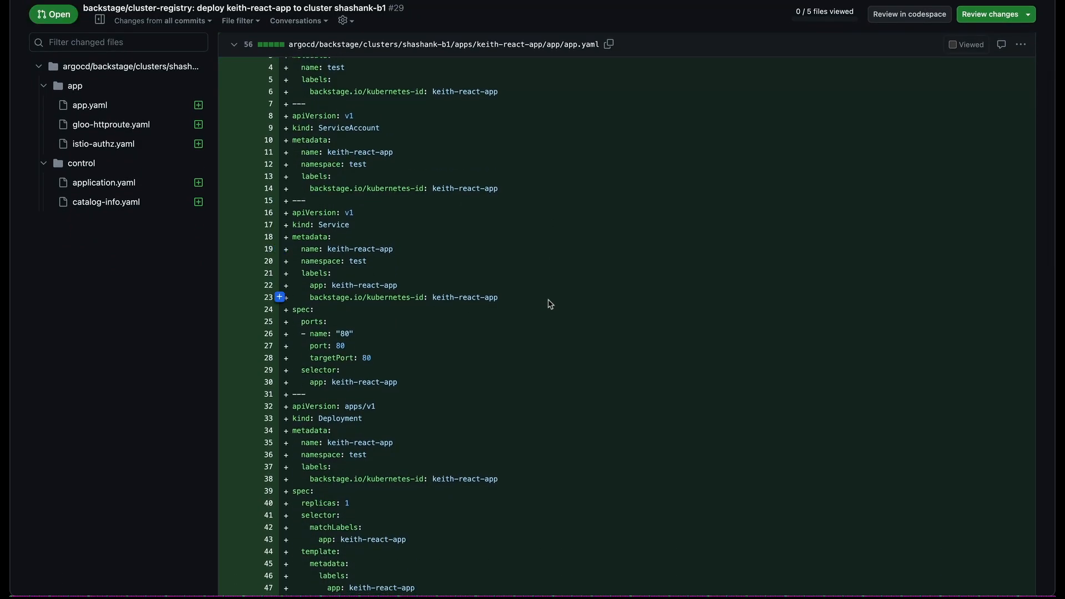
{"action": "scroll", "coordinate": [550, 304], "scroll_direction": "down", "scroll_amount": 5}
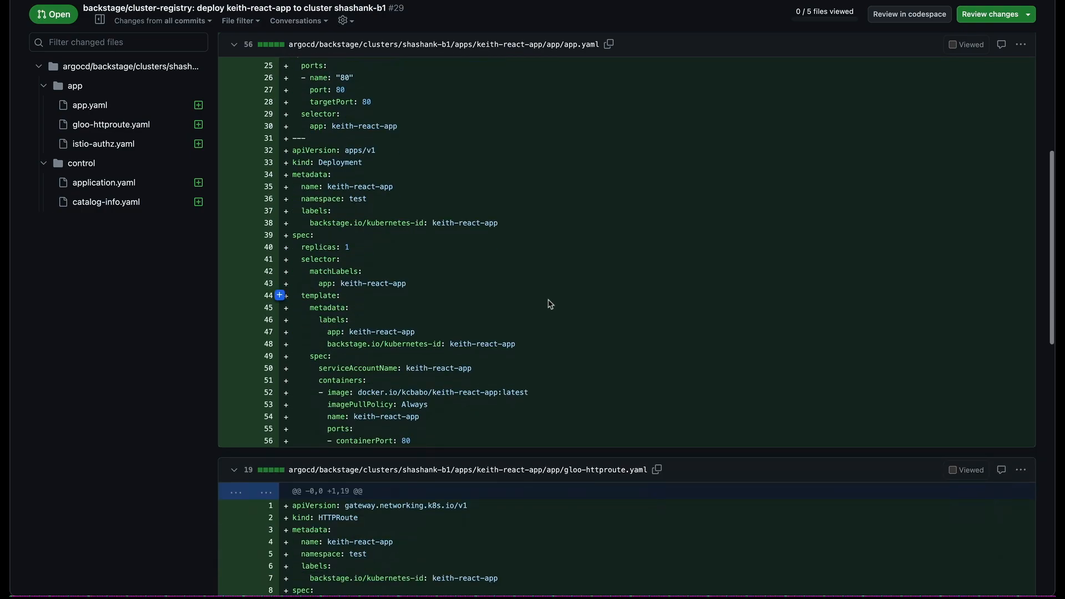
{"action": "scroll", "coordinate": [550, 304], "scroll_direction": "down", "scroll_amount": 4}
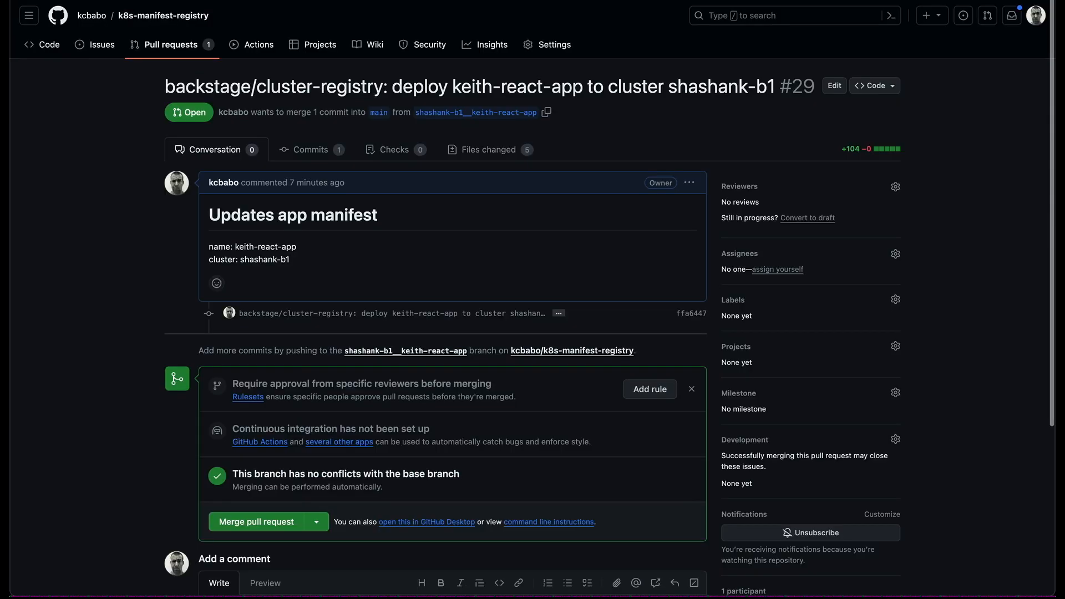
{"action": "left_click", "coordinate": [267, 524]}
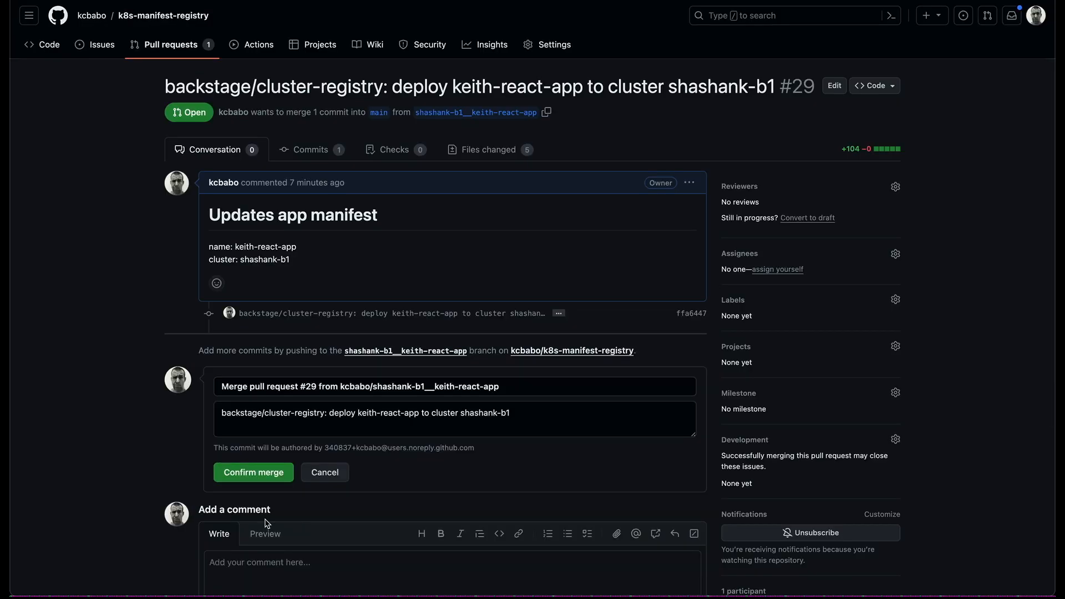
{"action": "left_click", "coordinate": [259, 474]}
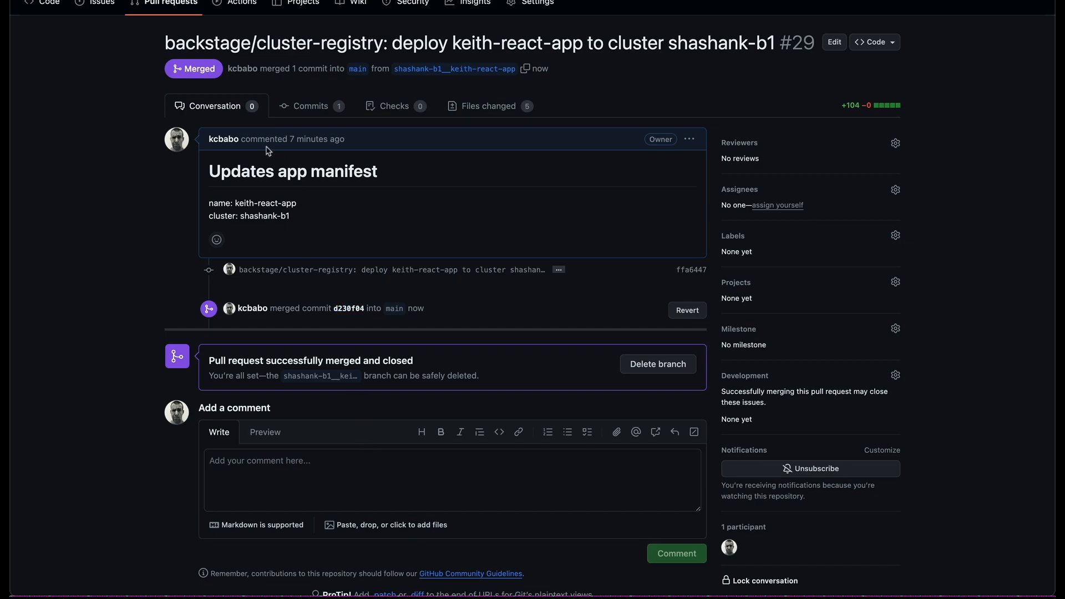
- Return to the developer portal, open the deployed React app from the catalog, and check its ArgoCD sync and health status
{"action": "key", "text": "ctrl+shift+Tab"}
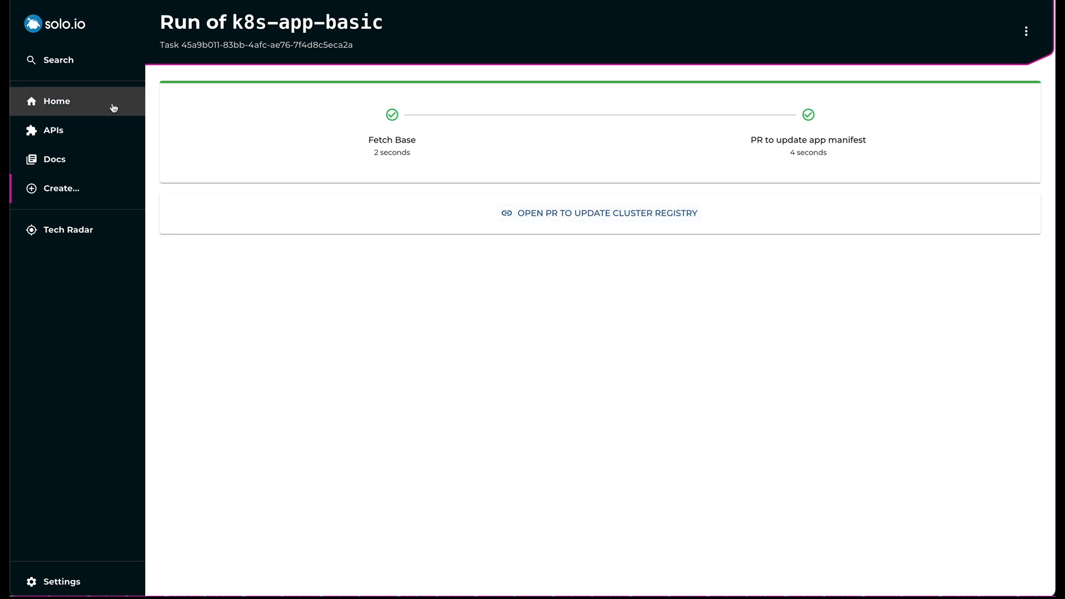
{"action": "left_click", "coordinate": [73, 103]}
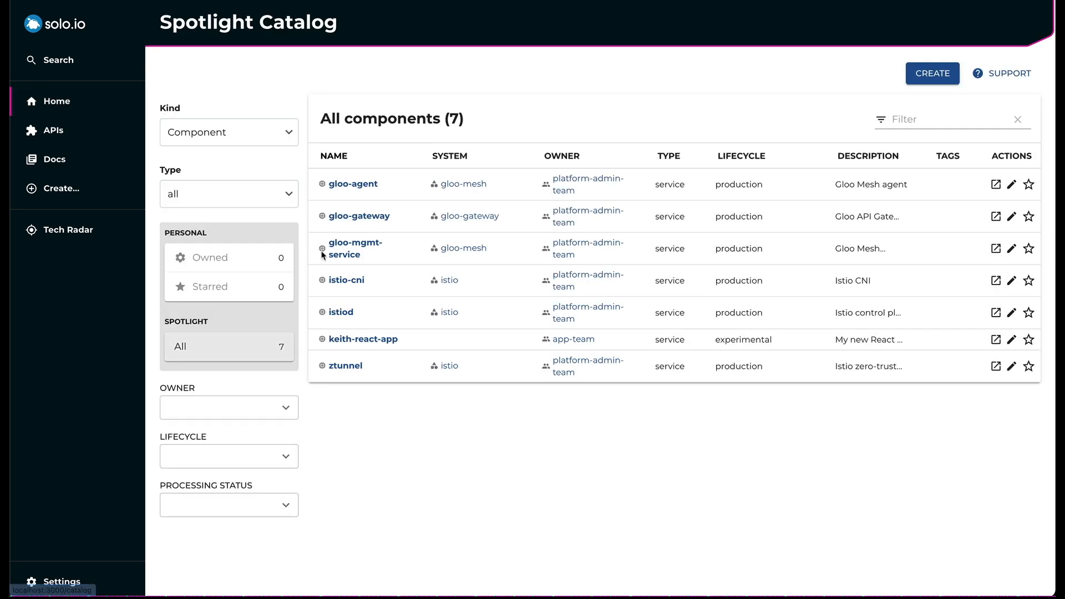
{"action": "left_click", "coordinate": [364, 340]}
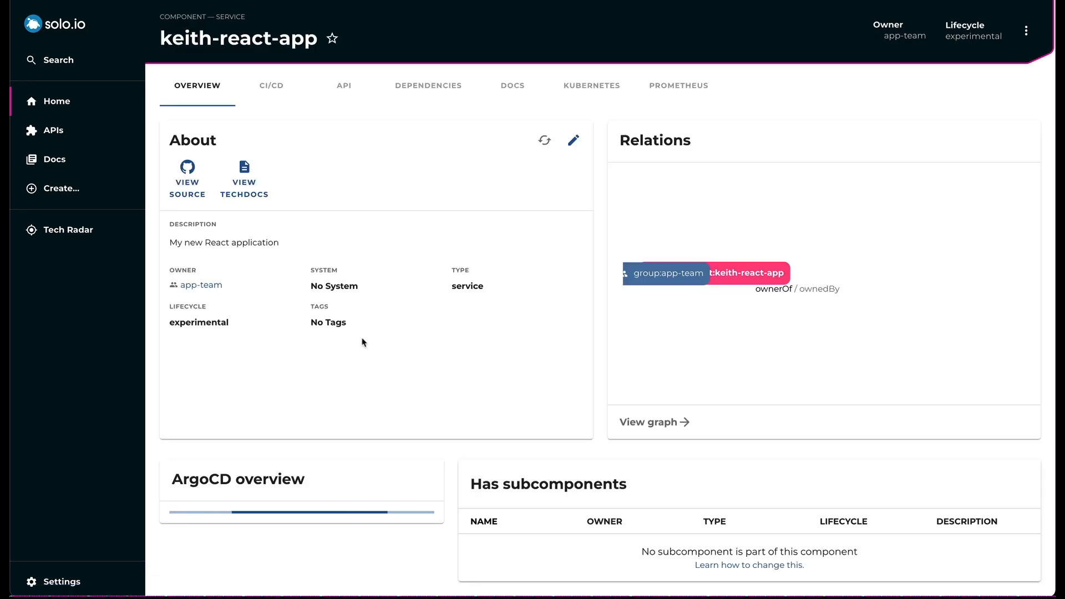
{"action": "scroll", "coordinate": [339, 460], "scroll_direction": "down", "scroll_amount": 1}
{"action": "scroll", "coordinate": [338, 459], "scroll_direction": "down", "scroll_amount": 3}
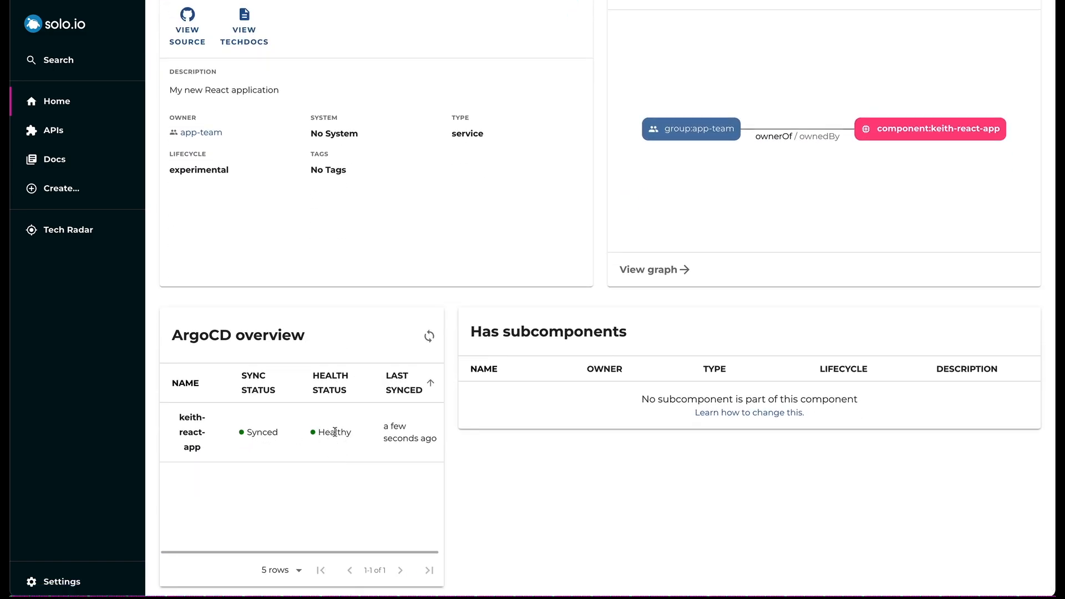
{"action": "scroll", "coordinate": [335, 431], "scroll_direction": "up", "scroll_amount": 3}
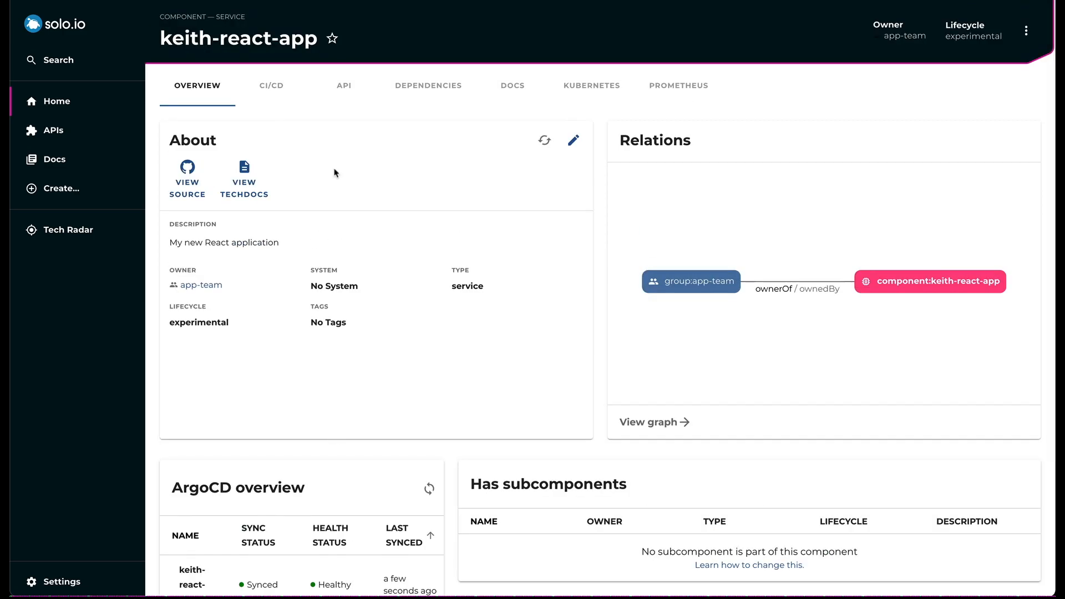
- Inspect the React app's Deployment pods and HTTPRoute details in its Kubernetes cluster resources
{"action": "left_click", "coordinate": [589, 90]}
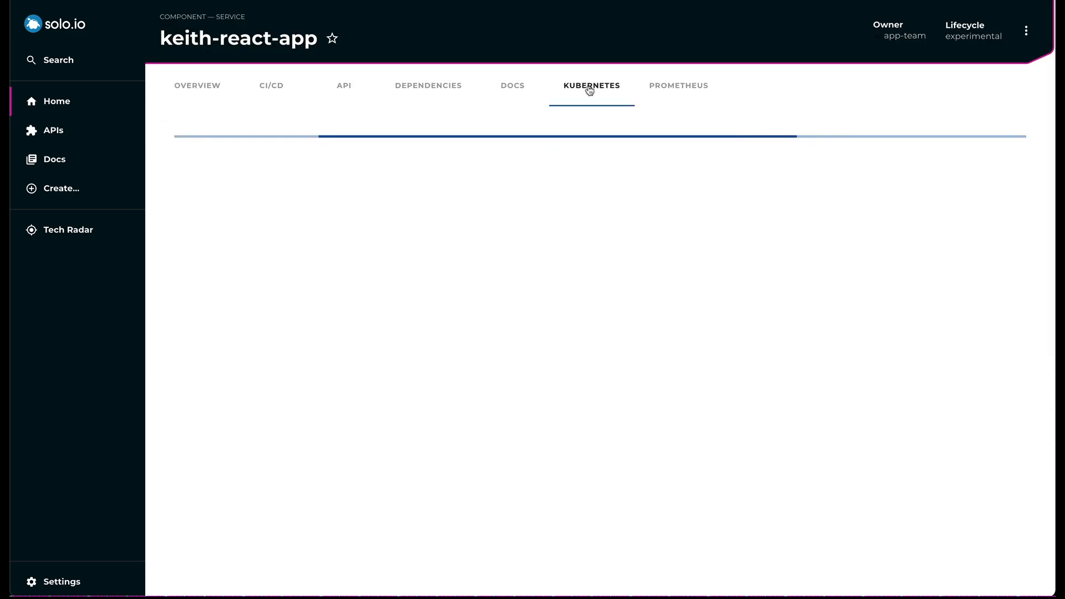
{"action": "left_click", "coordinate": [1008, 217]}
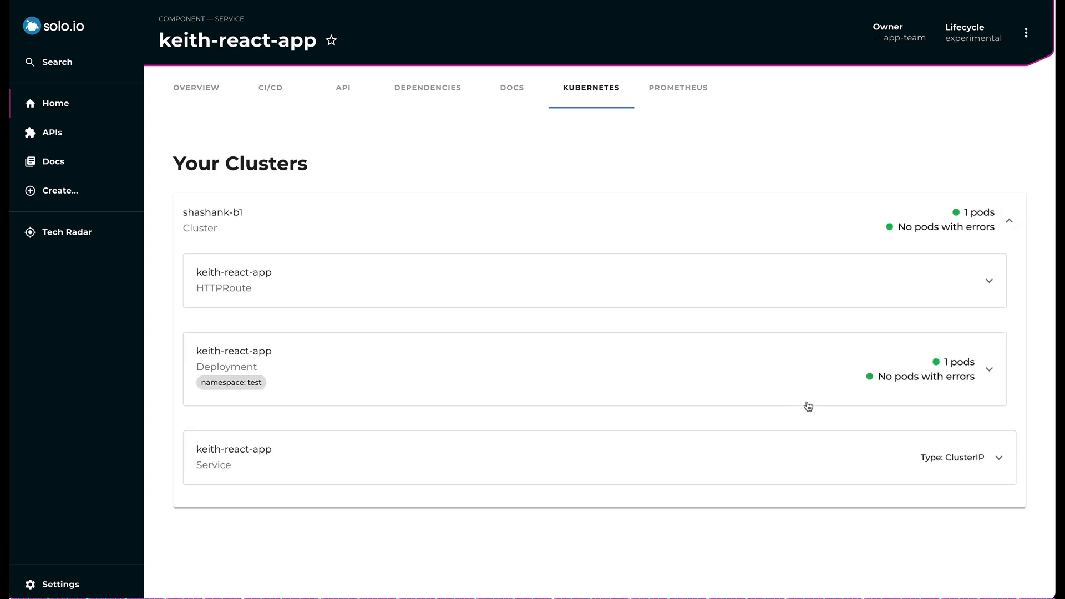
{"action": "left_click", "coordinate": [990, 372]}
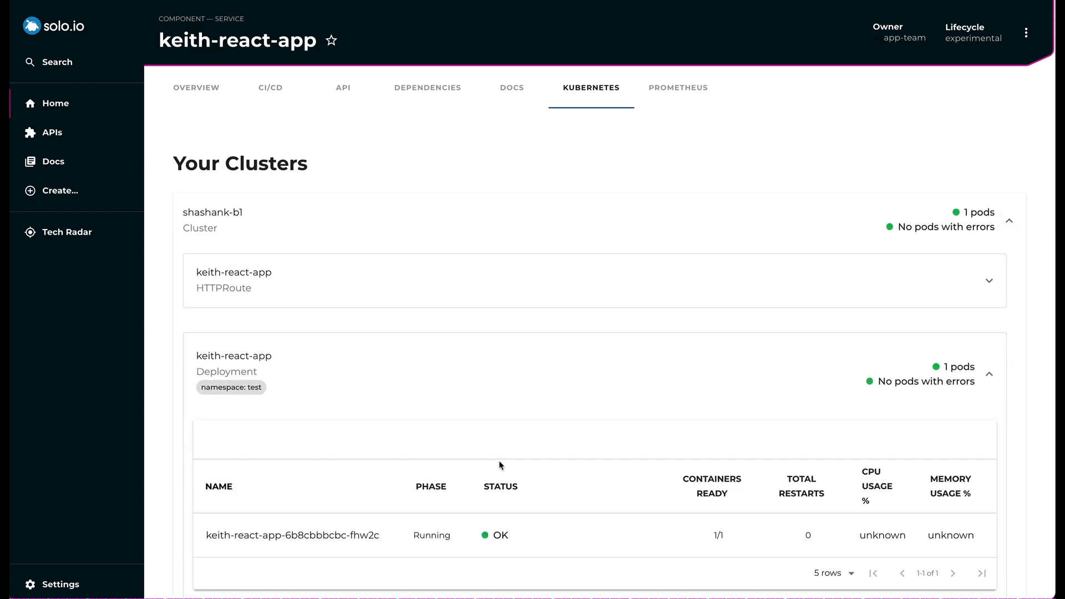
{"action": "left_click", "coordinate": [991, 282]}
{"action": "scroll", "coordinate": [679, 322], "scroll_direction": "down", "scroll_amount": 3}
{"action": "scroll", "coordinate": [679, 320], "scroll_direction": "up", "scroll_amount": 4}
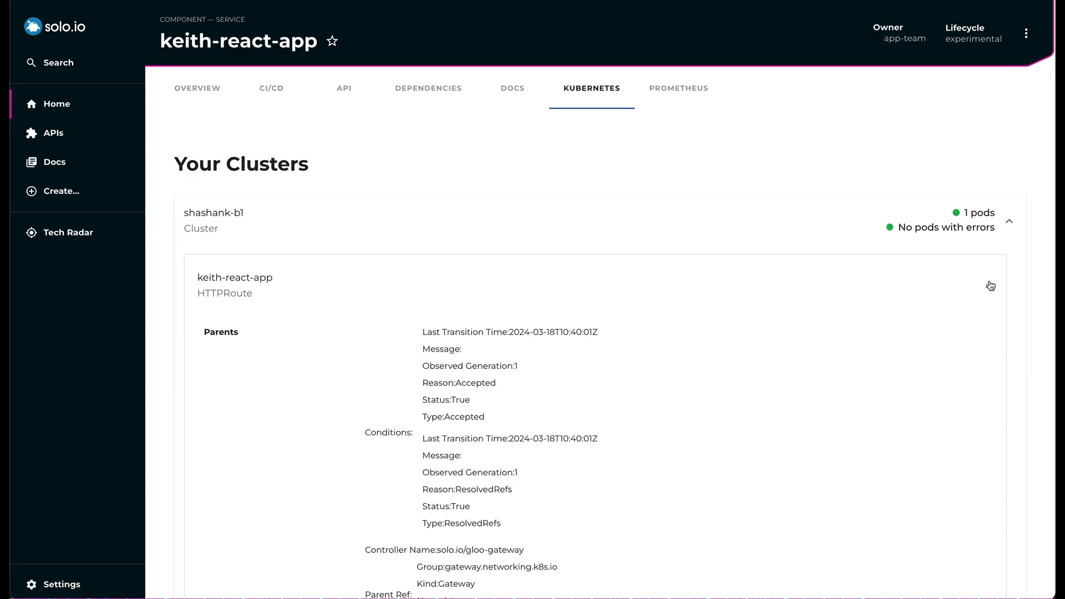
- Copy the hostname of http-gateway from the gloo-gateway component's Kubernetes details and open a new browser tab
{"action": "left_click", "coordinate": [74, 107]}
{"action": "left_click", "coordinate": [379, 221]}
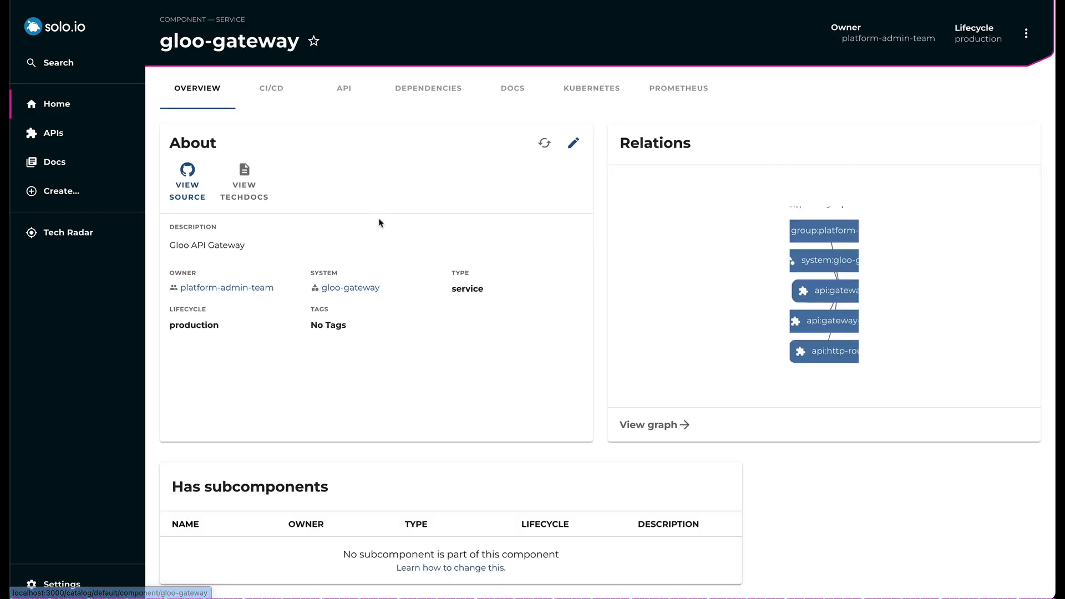
{"action": "left_click", "coordinate": [582, 92]}
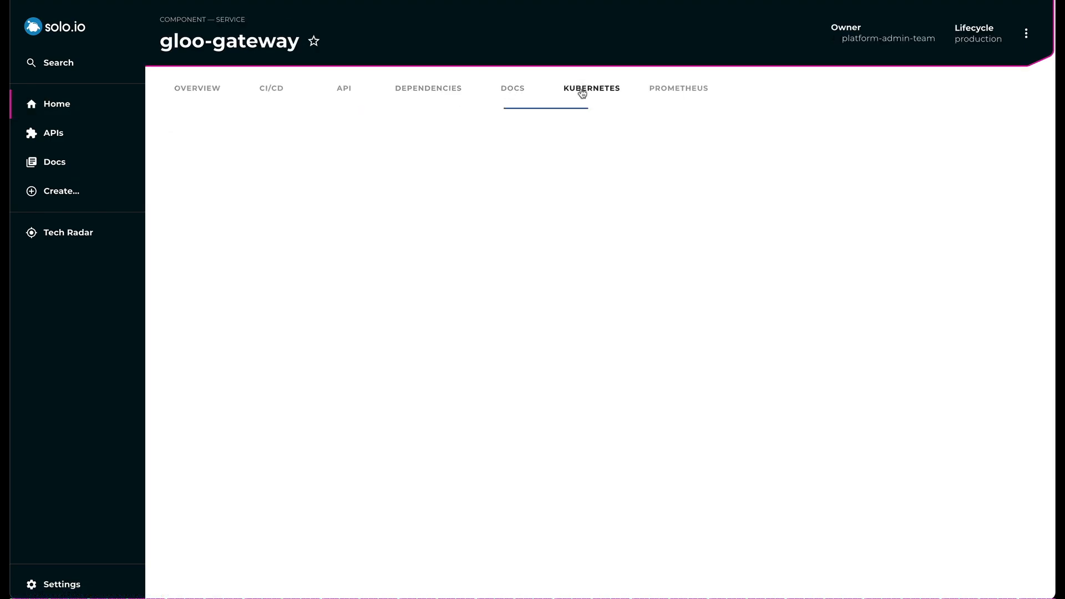
{"action": "left_click", "coordinate": [1009, 221]}
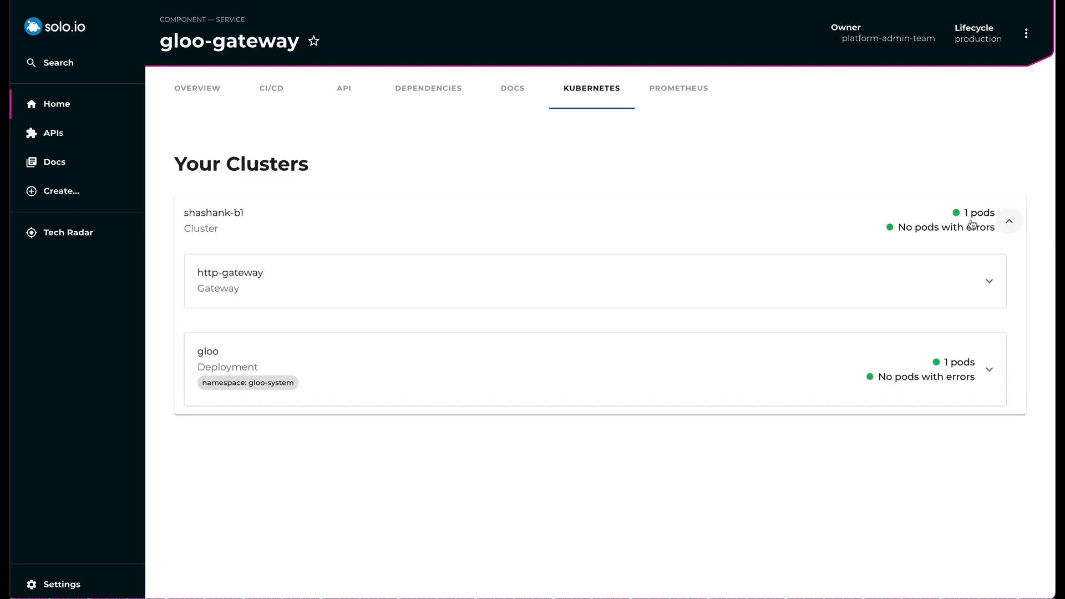
{"action": "left_click", "coordinate": [990, 281]}
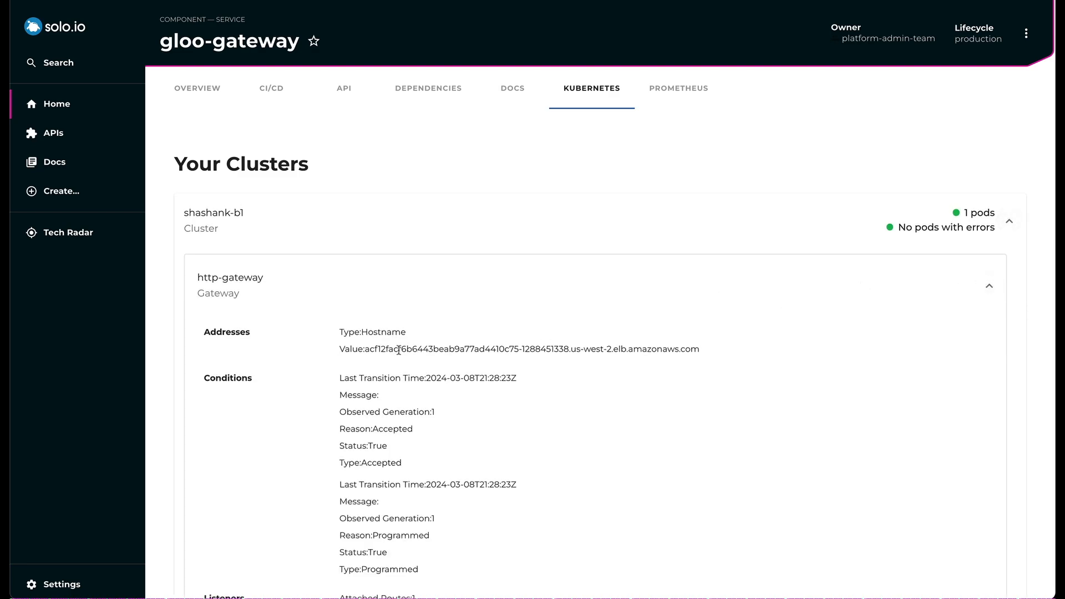
{"action": "left_click_drag", "start_coordinate": [366, 349], "coordinate": [718, 355]}
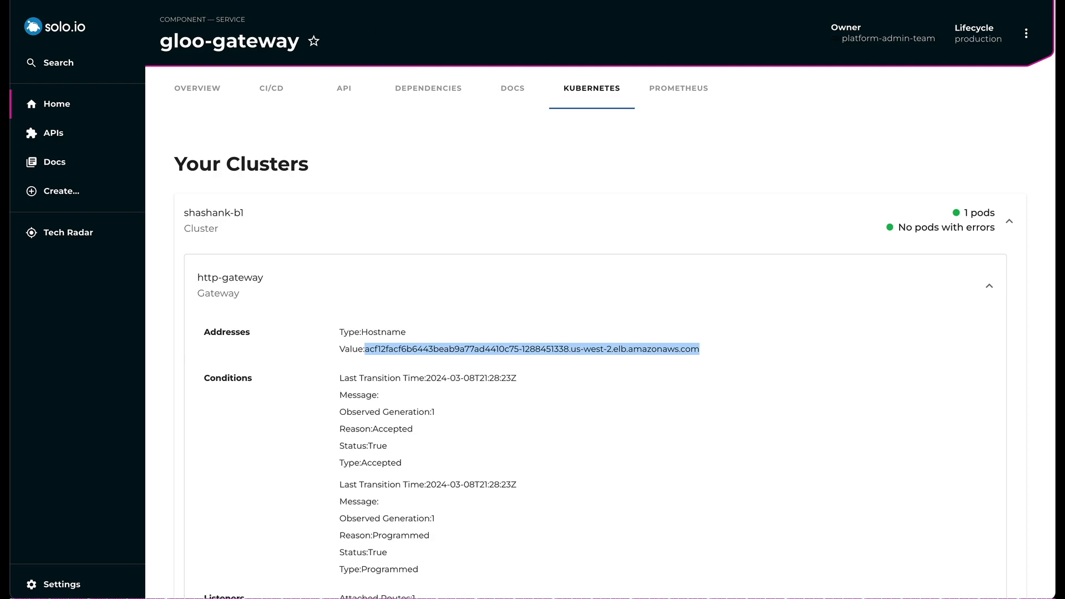
{"action": "key", "text": "super+t"}
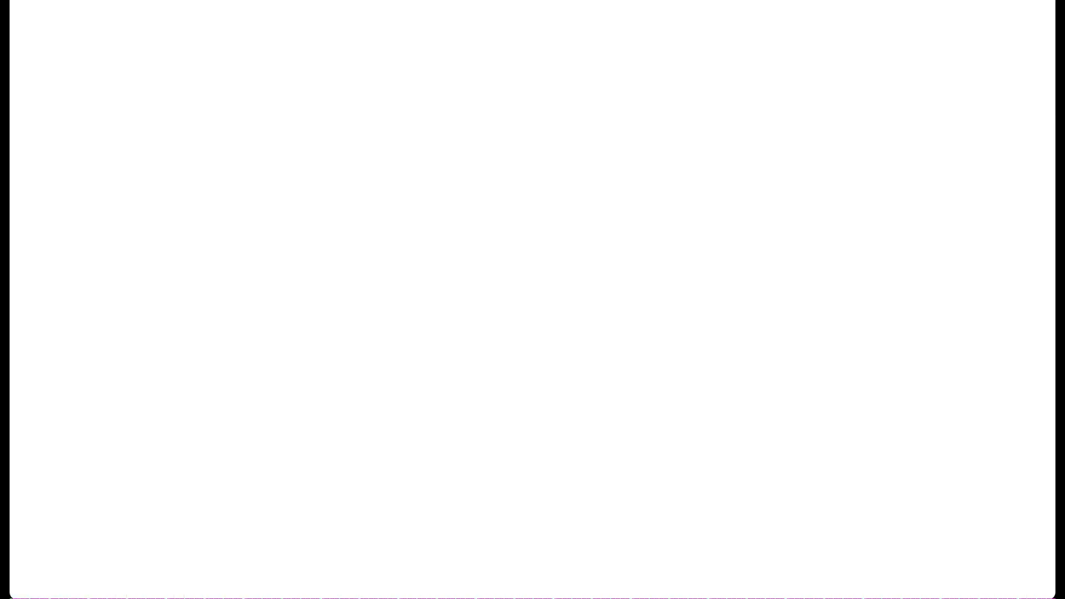